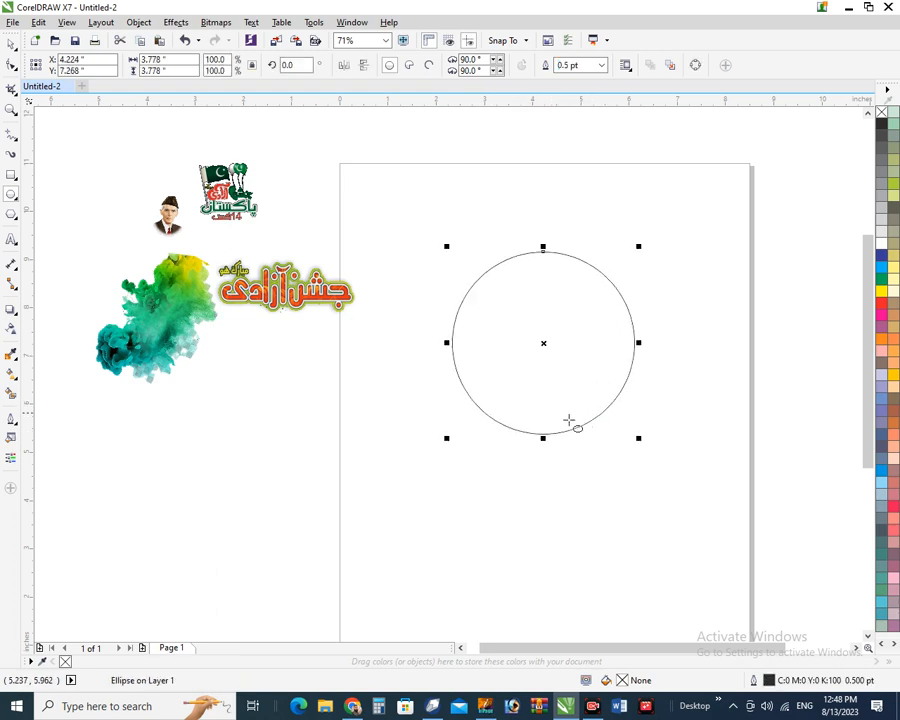
Give the circle a 4.0 pt green outline
{"action": "left_click", "coordinate": [12, 45]}
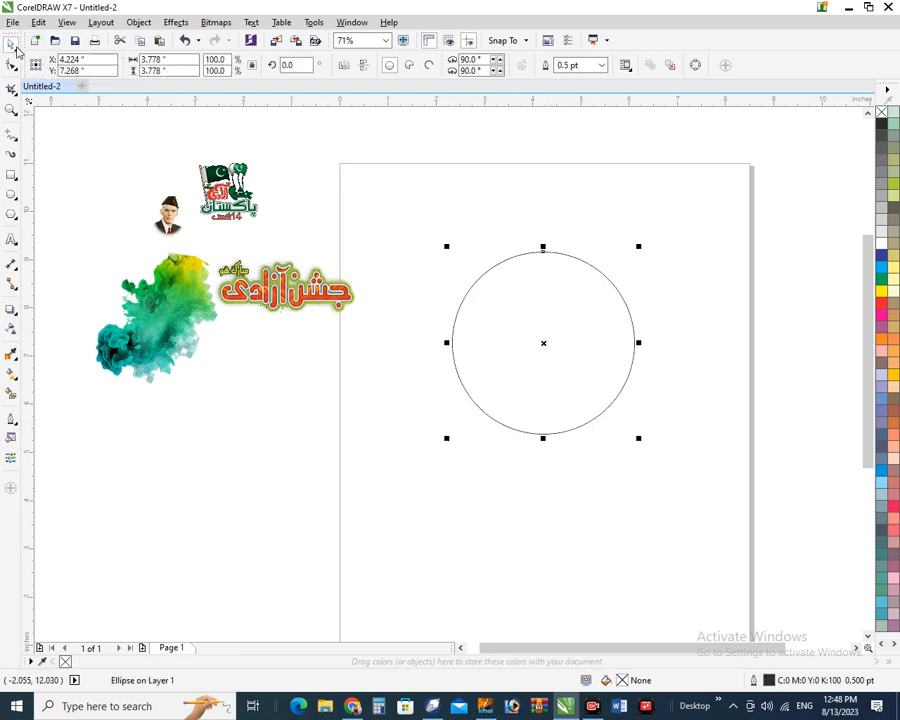
{"action": "left_click", "coordinate": [602, 65]}
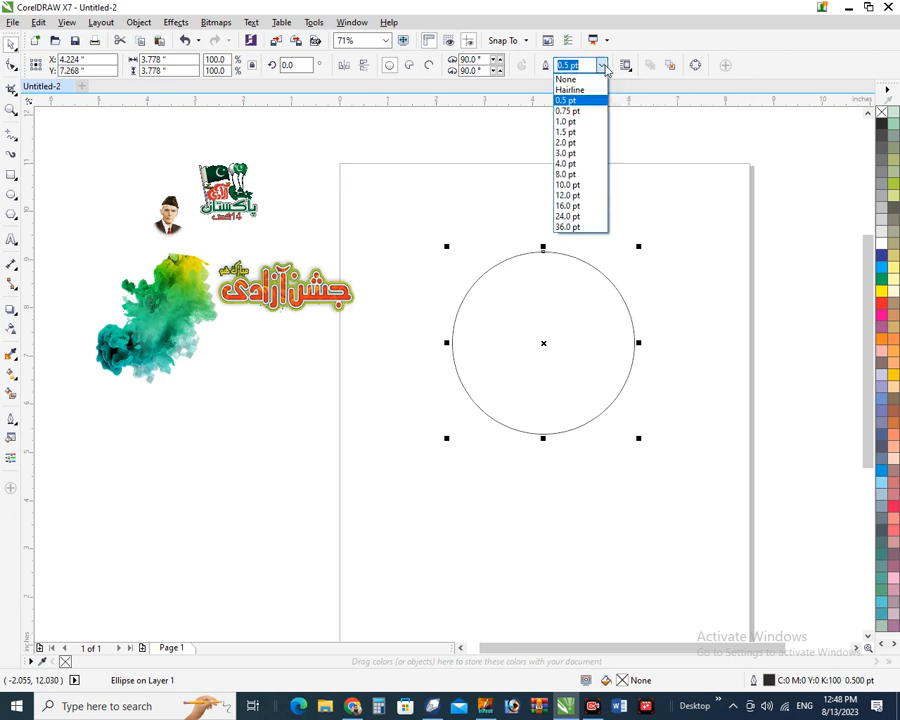
{"action": "left_click", "coordinate": [580, 163]}
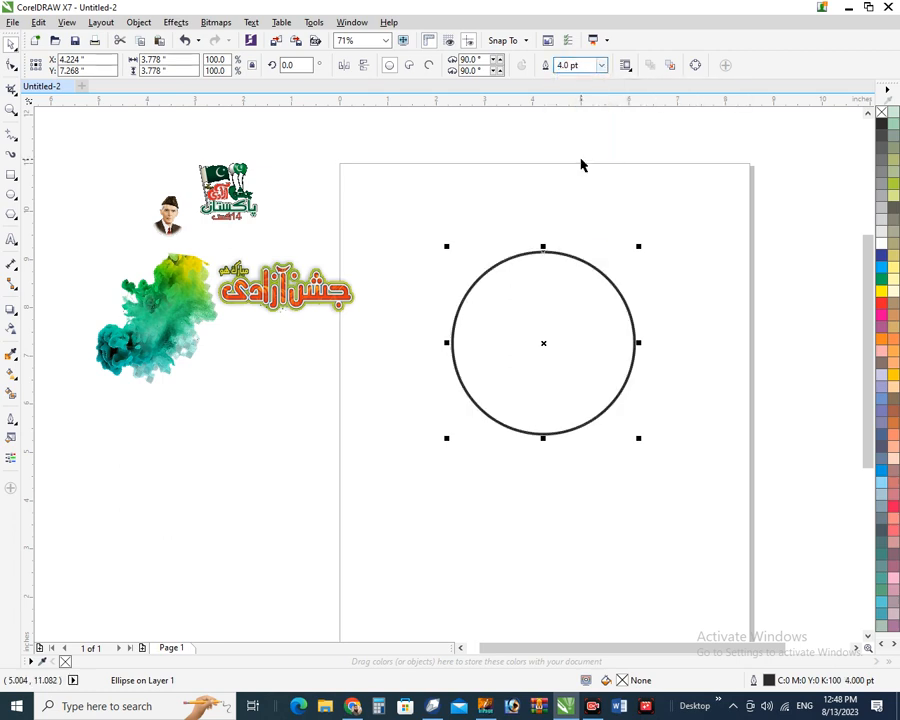
{"action": "right_click", "coordinate": [882, 283]}
Add a concentric copy scaled to about 95% and outline it in yellow-green
{"action": "left_click_drag", "start_coordinate": [416, 231], "coordinate": [723, 478]}
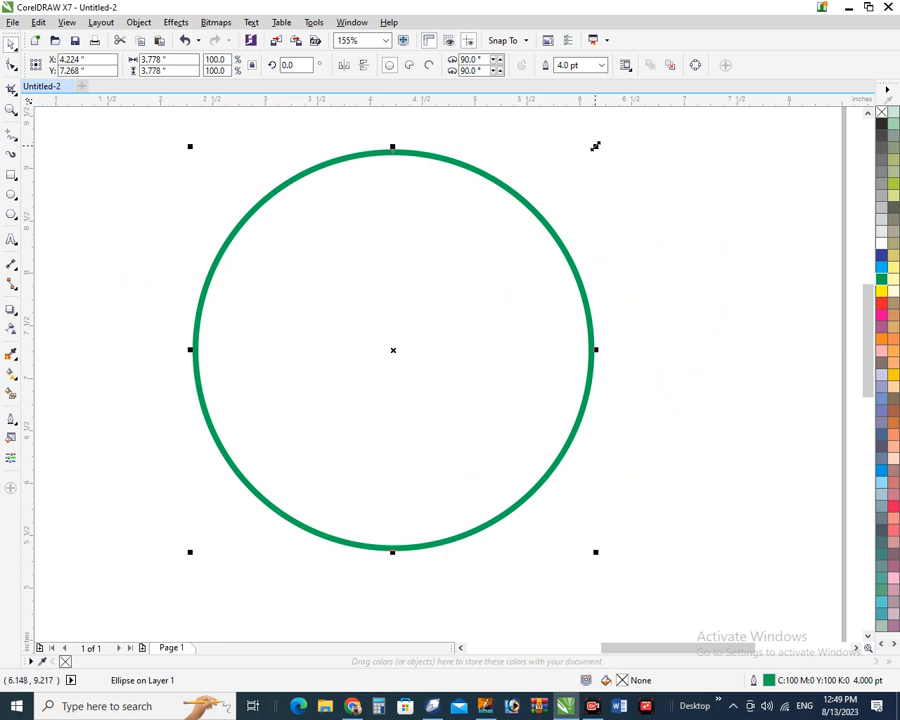
{"action": "left_click_drag", "start_coordinate": [595, 146], "coordinate": [588, 157]}
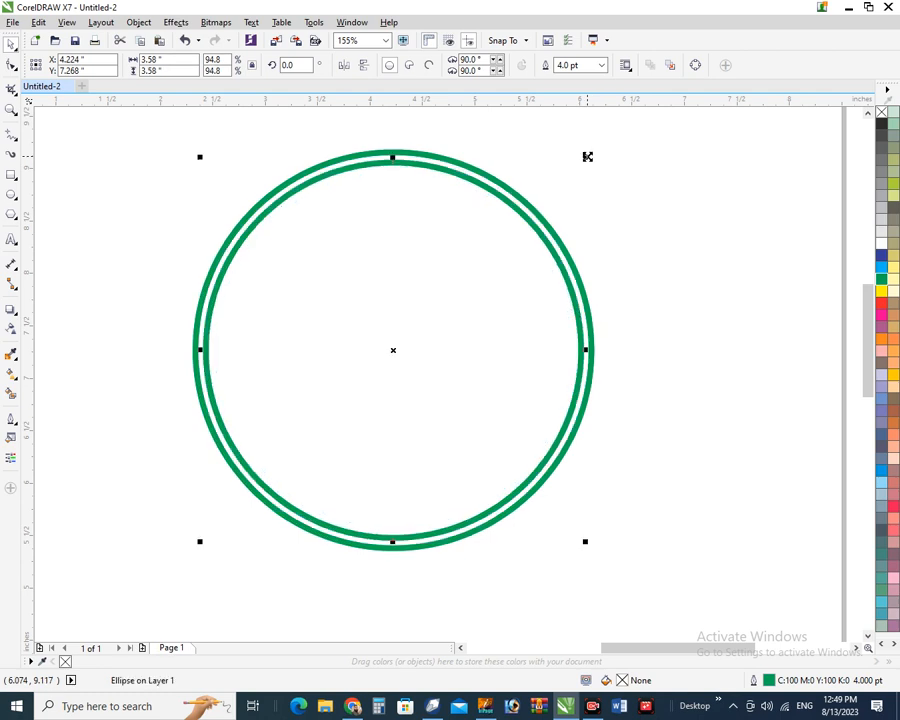
{"action": "right_click", "coordinate": [892, 184]}
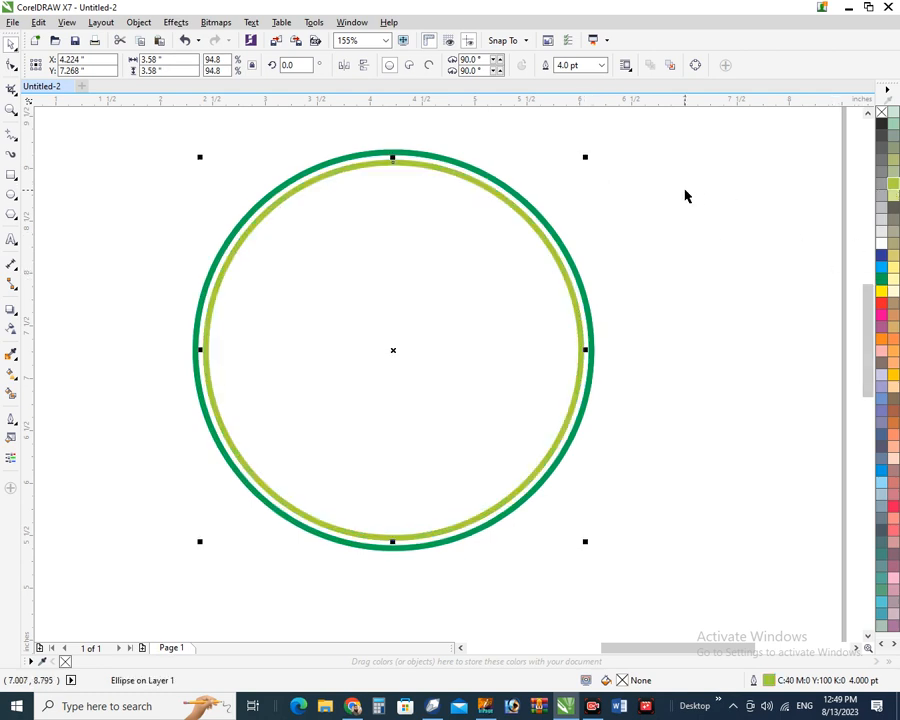
{"action": "left_click", "coordinate": [605, 211]}
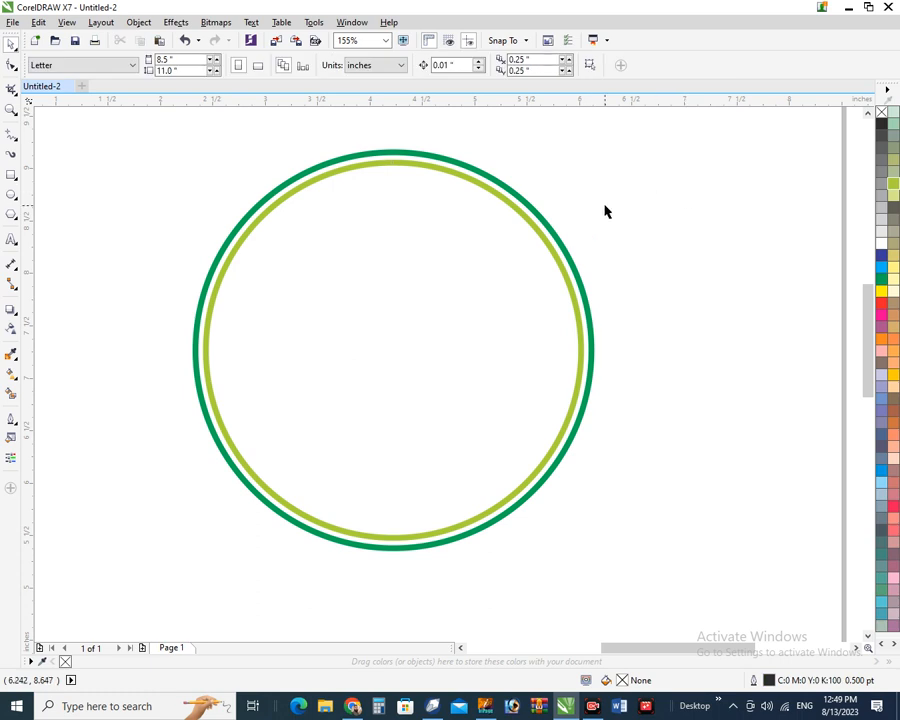
Draw a straight freehand line across the lower part of the circle
{"action": "left_click", "coordinate": [10, 140]}
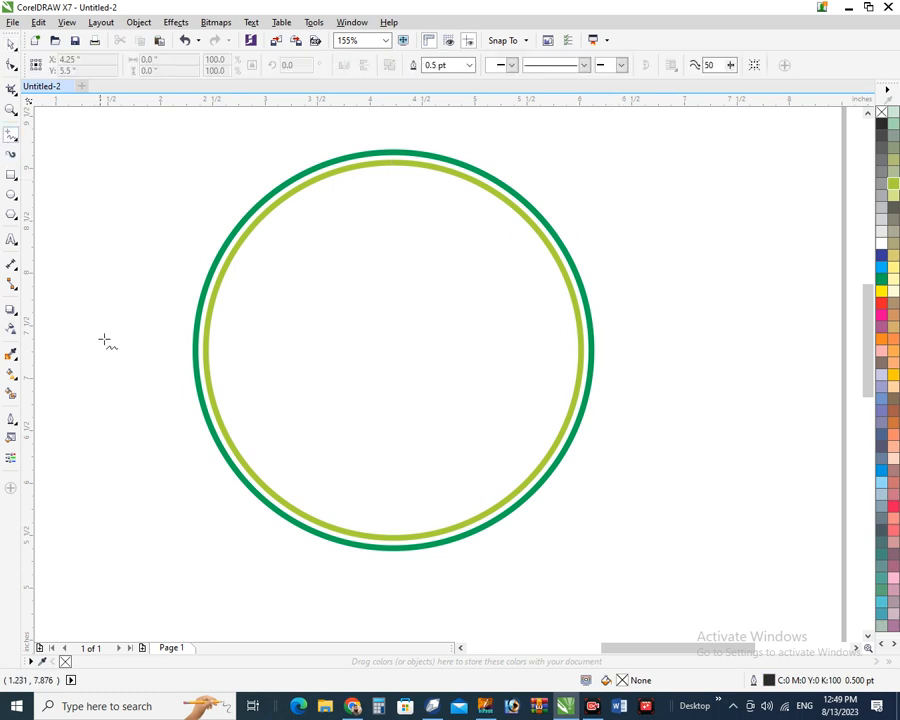
{"action": "left_click", "coordinate": [168, 383]}
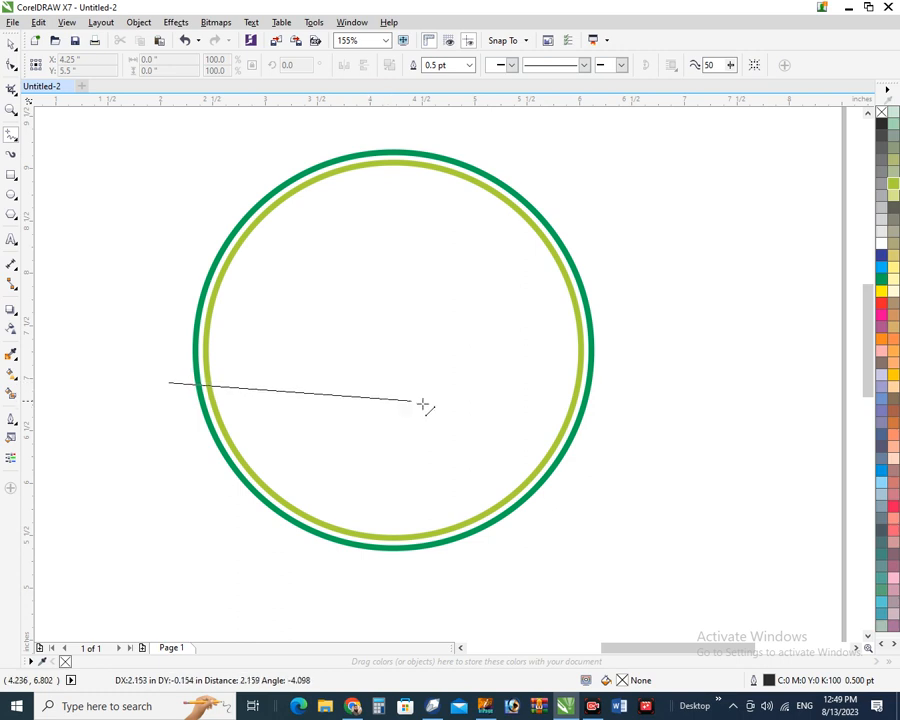
{"action": "left_click", "coordinate": [606, 407]}
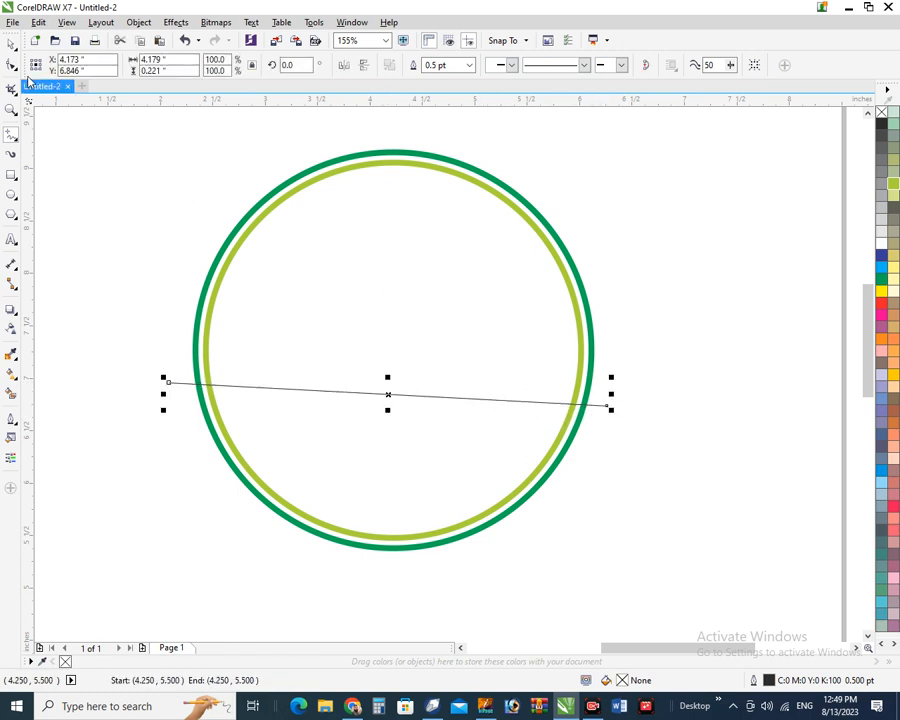
{"action": "key", "text": "space"}
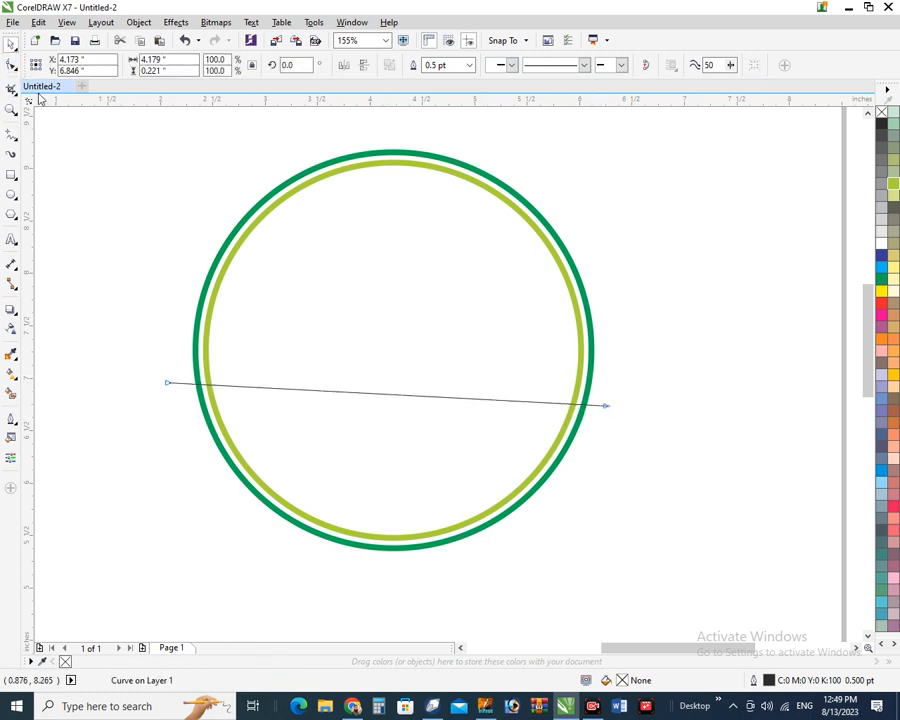
Convert the line to a curve, bend it downward, and place a copy slightly higher
{"action": "left_click", "coordinate": [10, 64]}
{"action": "left_click_drag", "start_coordinate": [170, 388], "coordinate": [163, 414]}
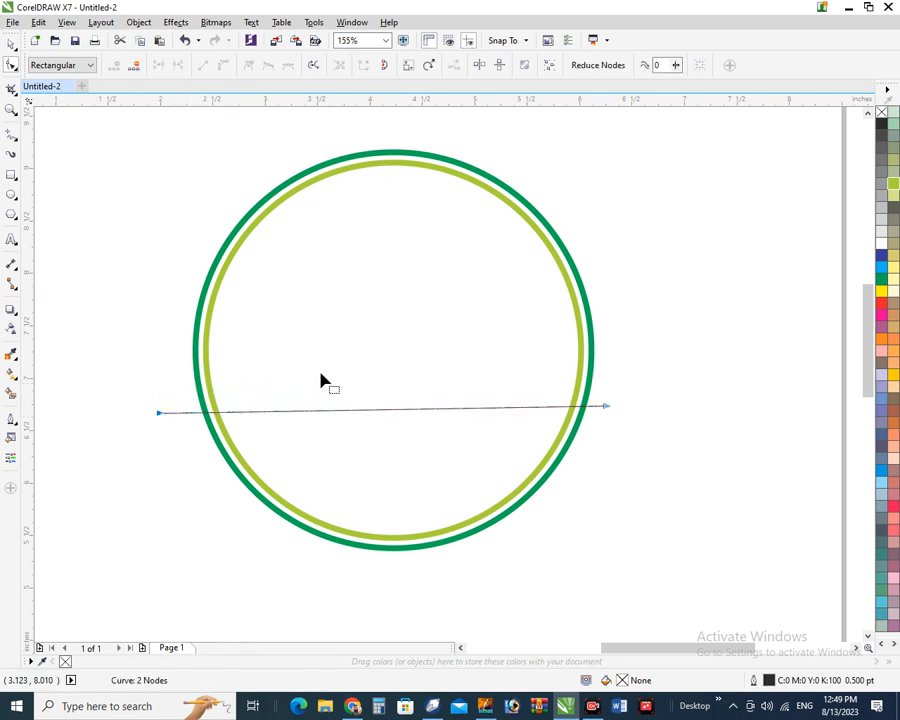
{"action": "left_click", "coordinate": [379, 411]}
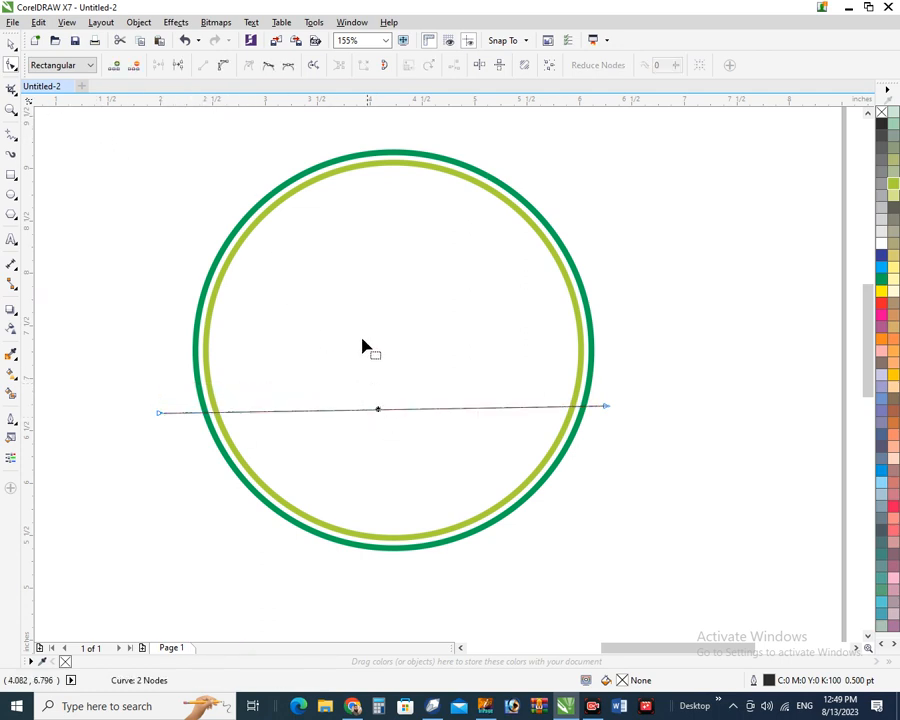
{"action": "left_click", "coordinate": [218, 66]}
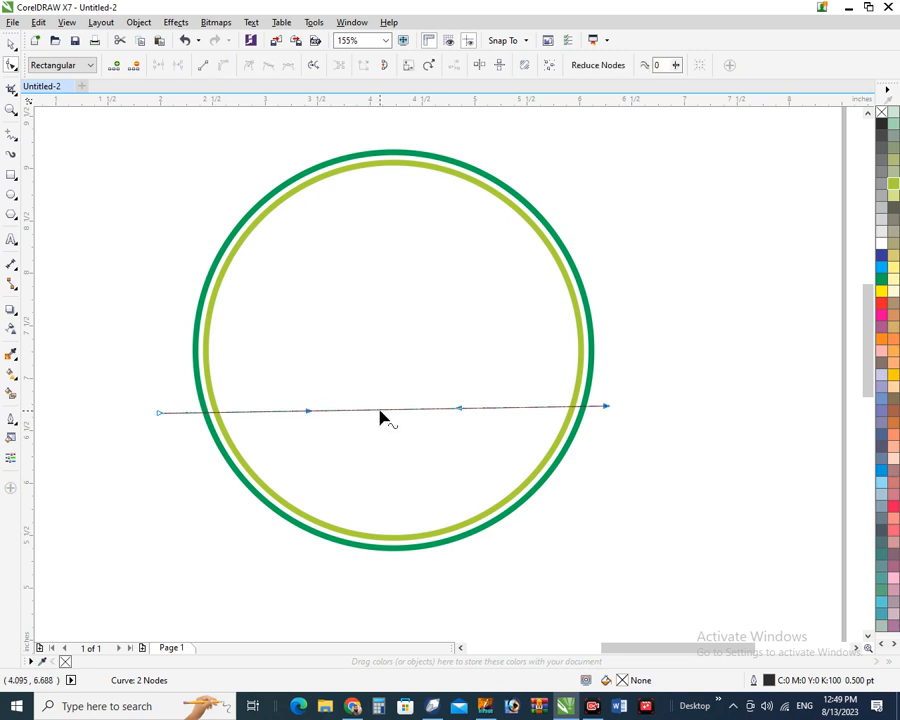
{"action": "left_click_drag", "start_coordinate": [380, 411], "coordinate": [393, 453]}
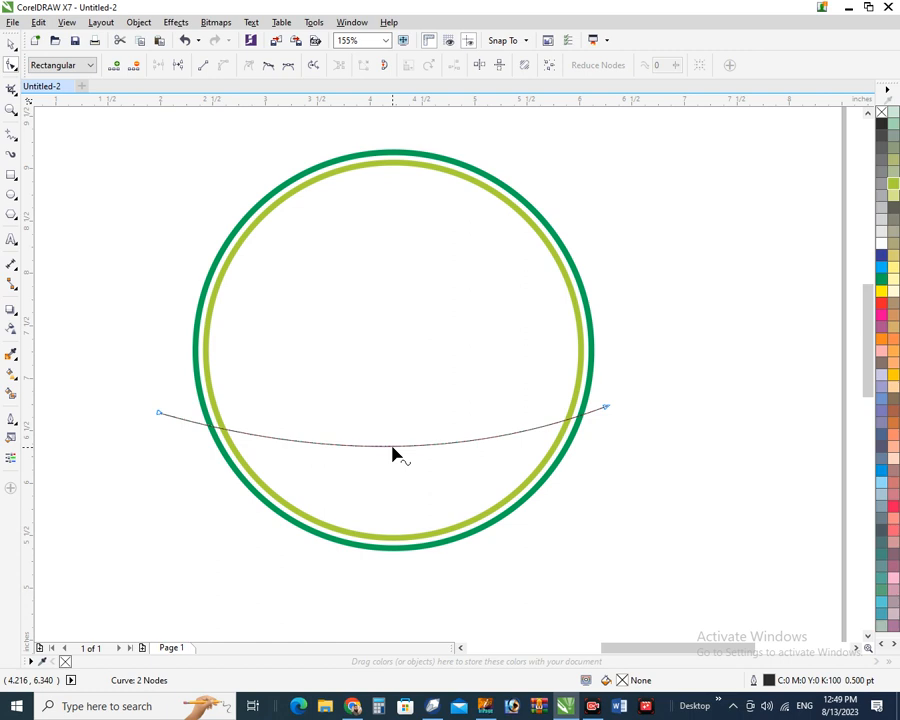
{"action": "key", "text": "space"}
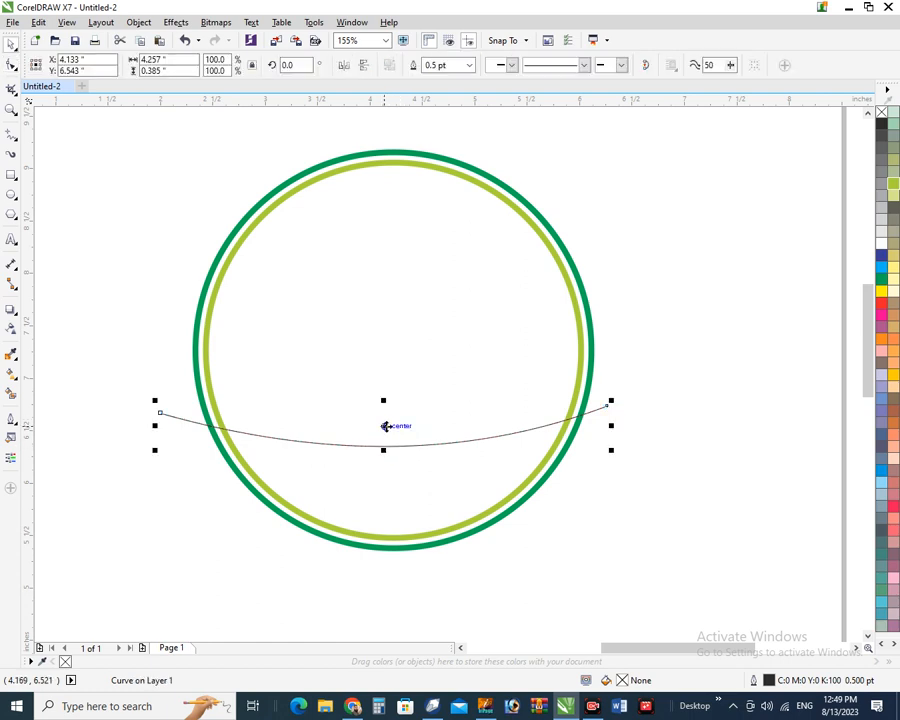
{"action": "left_click_drag", "start_coordinate": [385, 426], "coordinate": [386, 418]}
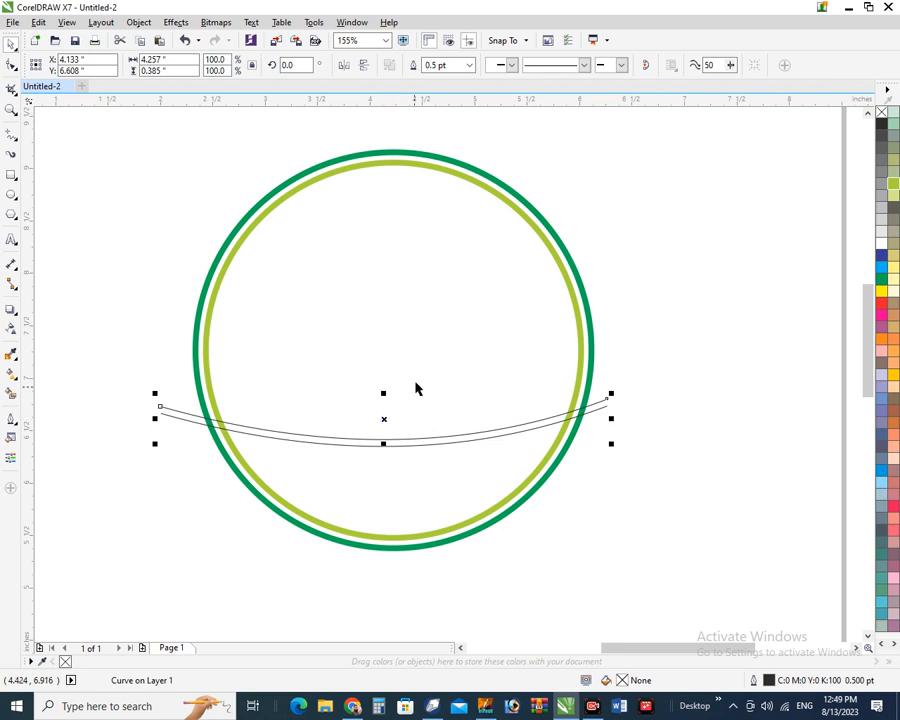
Smart Fill the band between the curves green and the area below dark green
{"action": "left_click", "coordinate": [11, 394]}
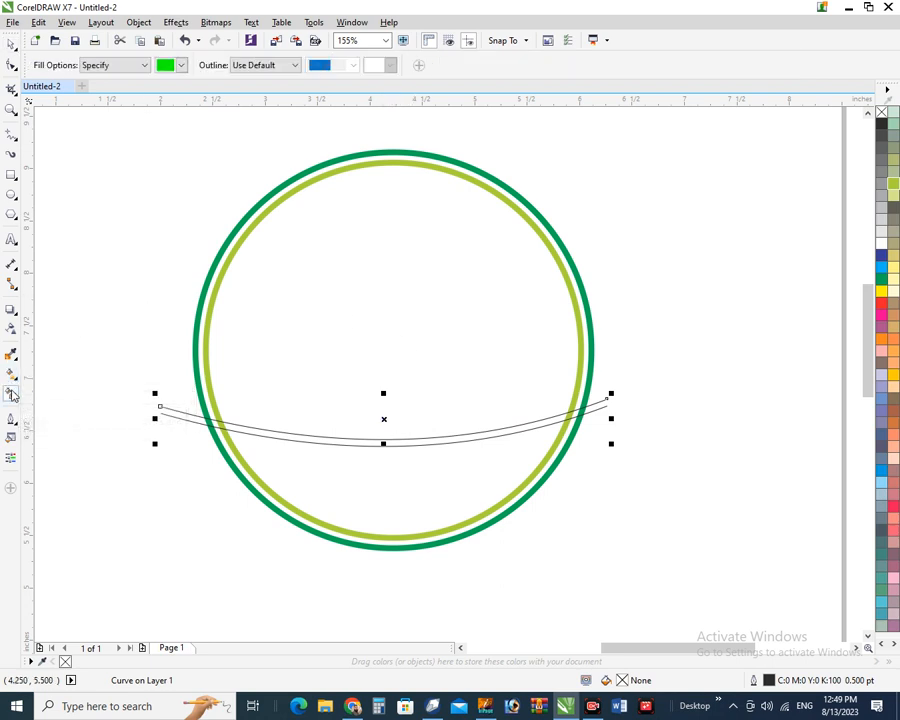
{"action": "left_click", "coordinate": [325, 440]}
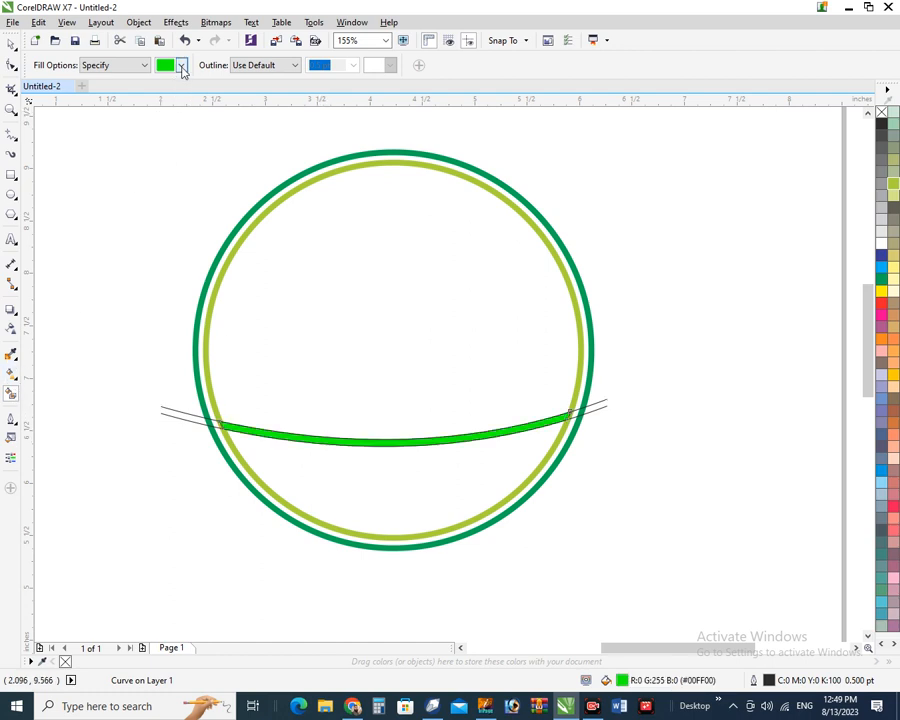
{"action": "left_click", "coordinate": [182, 66]}
{"action": "left_click", "coordinate": [175, 121]}
{"action": "left_click", "coordinate": [348, 469]}
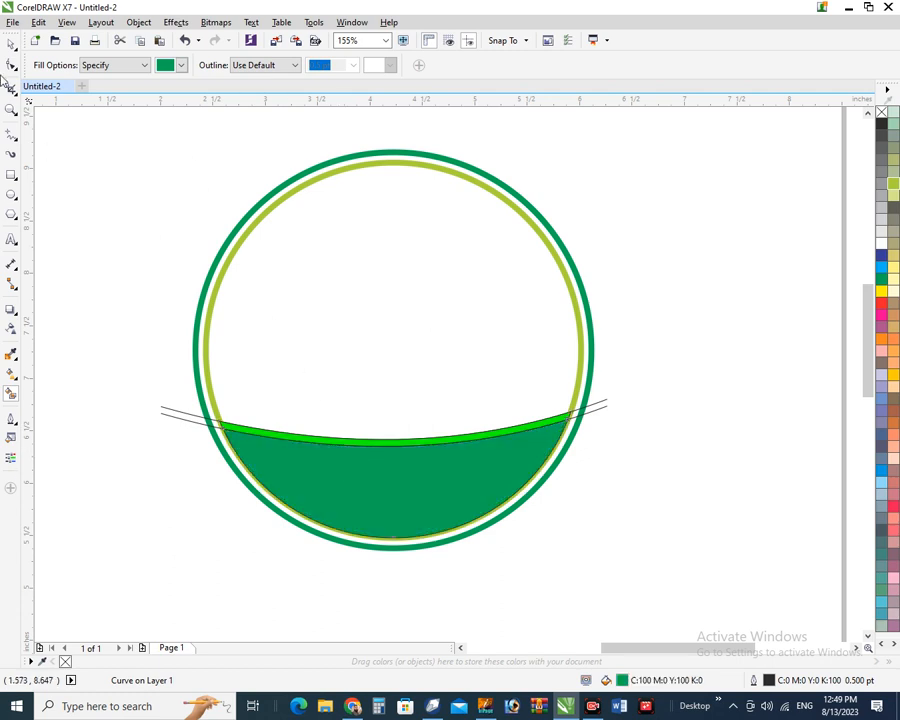
Delete the thin guide curve line
{"action": "key", "text": "space"}
{"action": "left_click", "coordinate": [186, 428]}
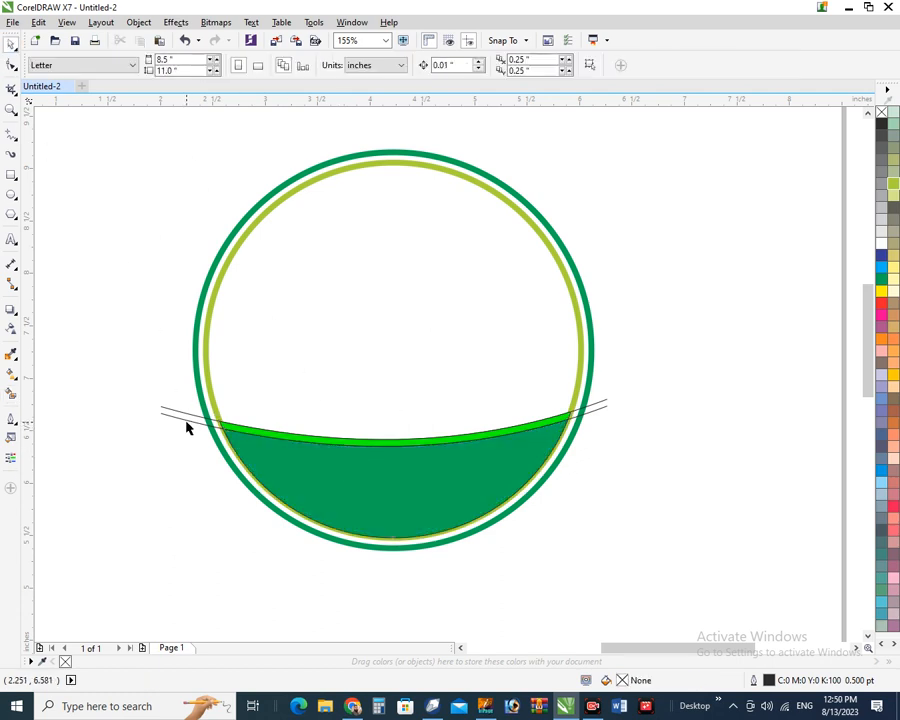
{"action": "left_click", "coordinate": [187, 421]}
{"action": "left_click", "coordinate": [187, 426]}
{"action": "left_click", "coordinate": [186, 421]}
{"action": "key", "text": "Delete"}
Remove the outlines from both green fill shapes
{"action": "left_click_drag", "start_coordinate": [166, 386], "coordinate": [648, 567]}
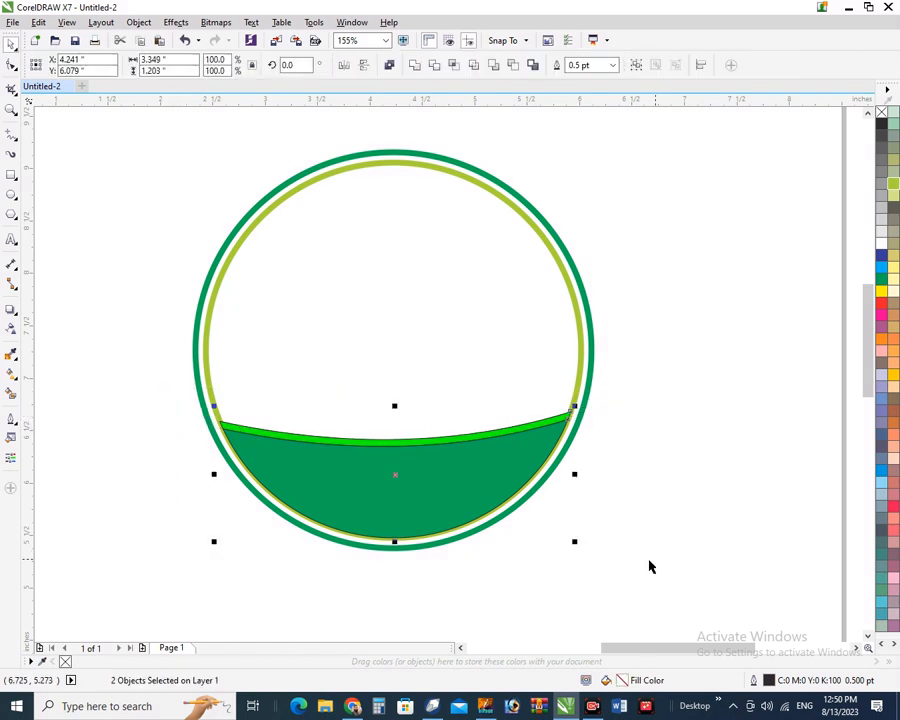
{"action": "right_click", "coordinate": [882, 116]}
{"action": "left_click", "coordinate": [673, 201]}
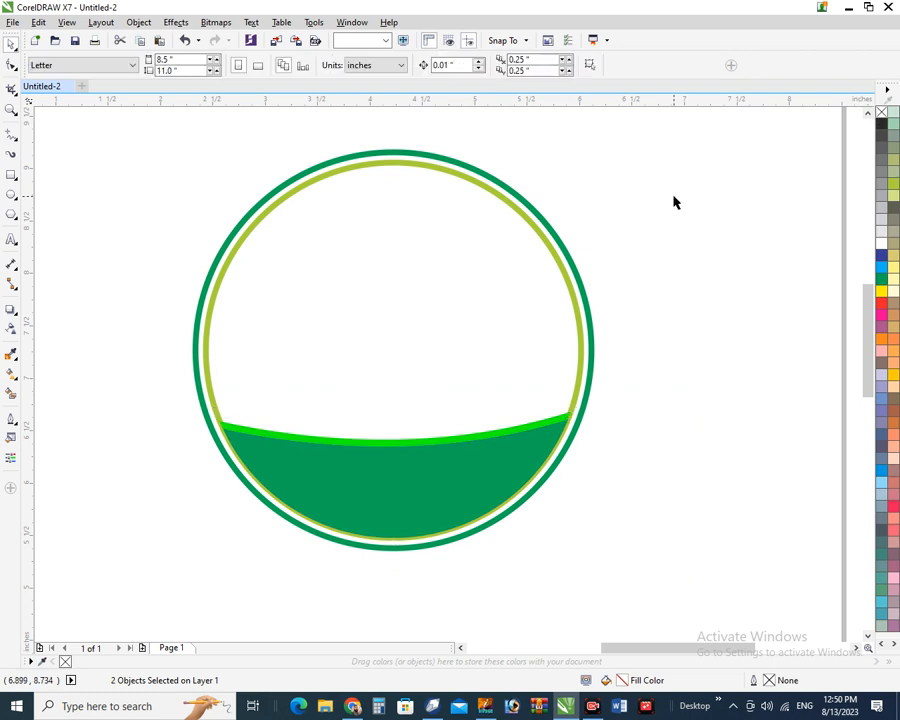
{"action": "left_click", "coordinate": [222, 276]}
{"action": "left_click", "coordinate": [214, 265], "text": "shift"}
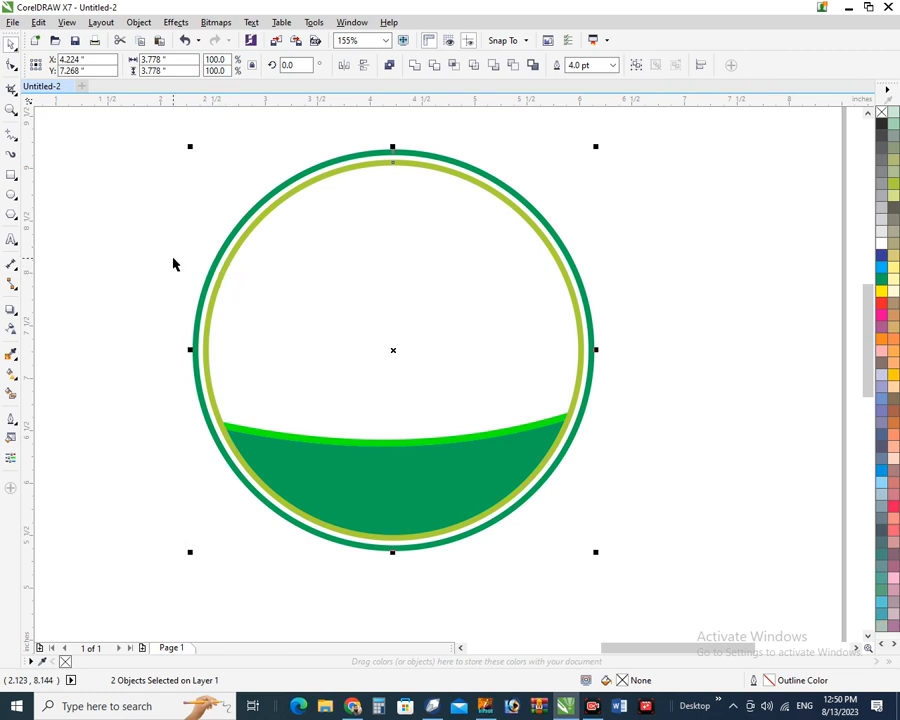
{"action": "left_click", "coordinate": [173, 264]}
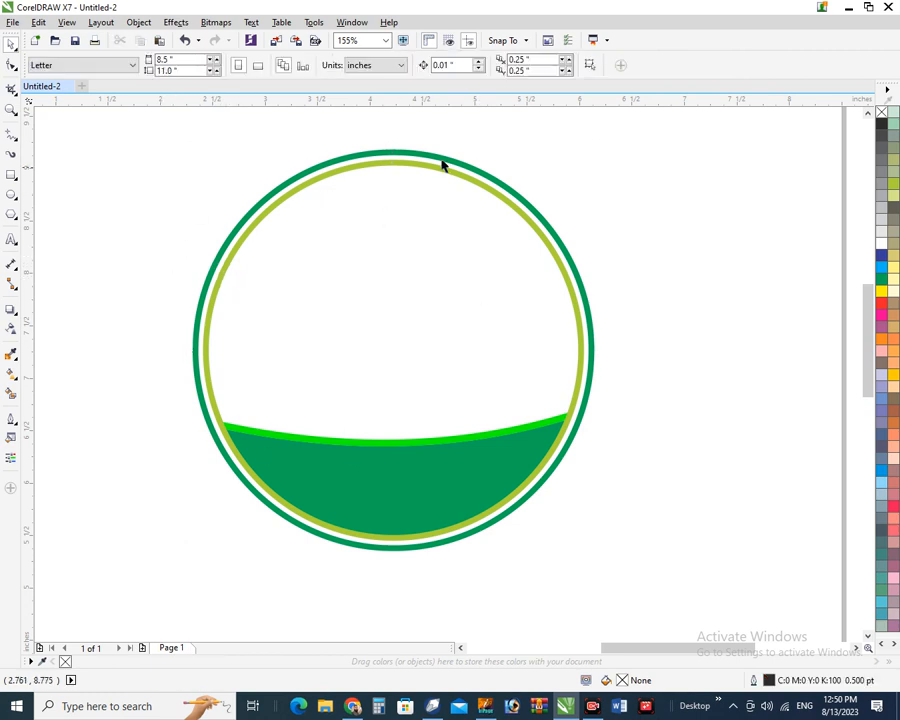
{"action": "scroll", "coordinate": [390, 271], "scroll_direction": "down", "scroll_amount": 2}
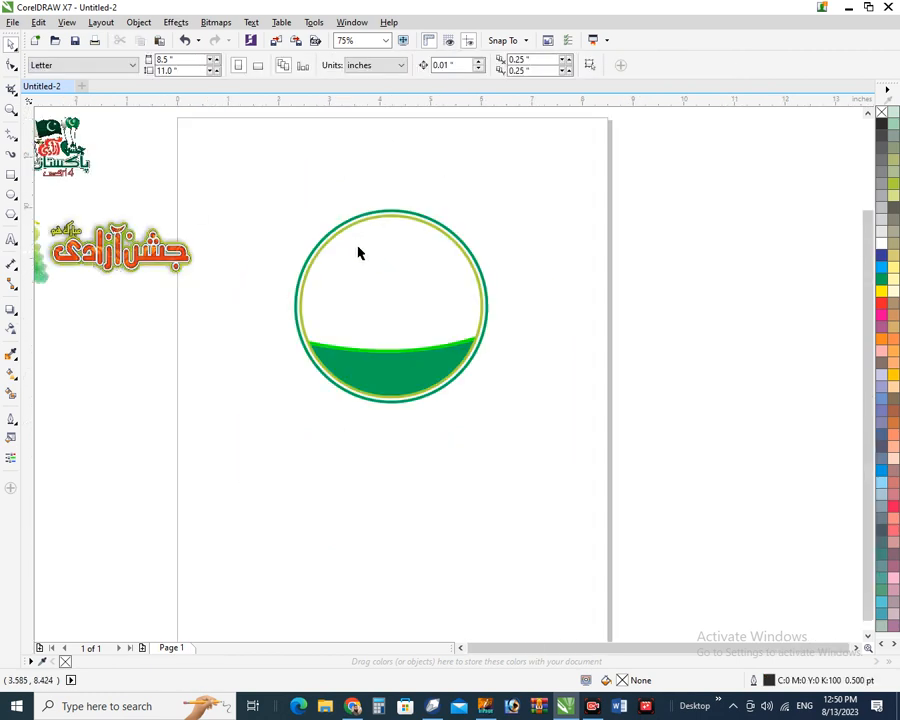
Move the smoke image from beside the page into the upper part of the circle
{"action": "scroll", "coordinate": [358, 251], "scroll_direction": "down", "scroll_amount": 2}
{"action": "left_click", "coordinate": [184, 262]}
{"action": "left_click_drag", "start_coordinate": [184, 262], "coordinate": [381, 265]}
{"action": "key", "text": "shift+F2"}
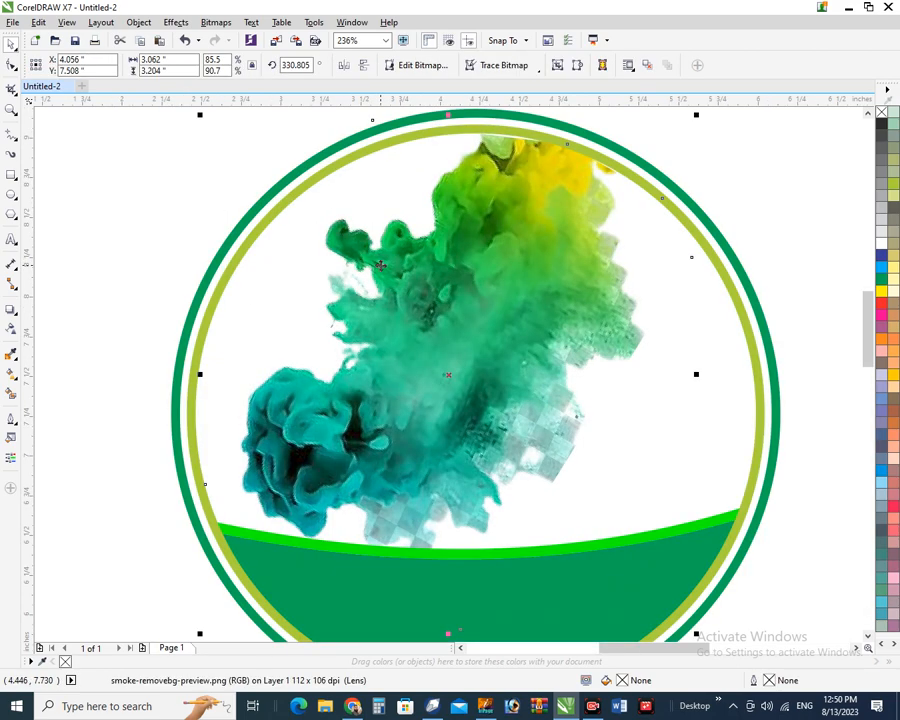
{"action": "left_click_drag", "start_coordinate": [431, 286], "coordinate": [437, 291]}
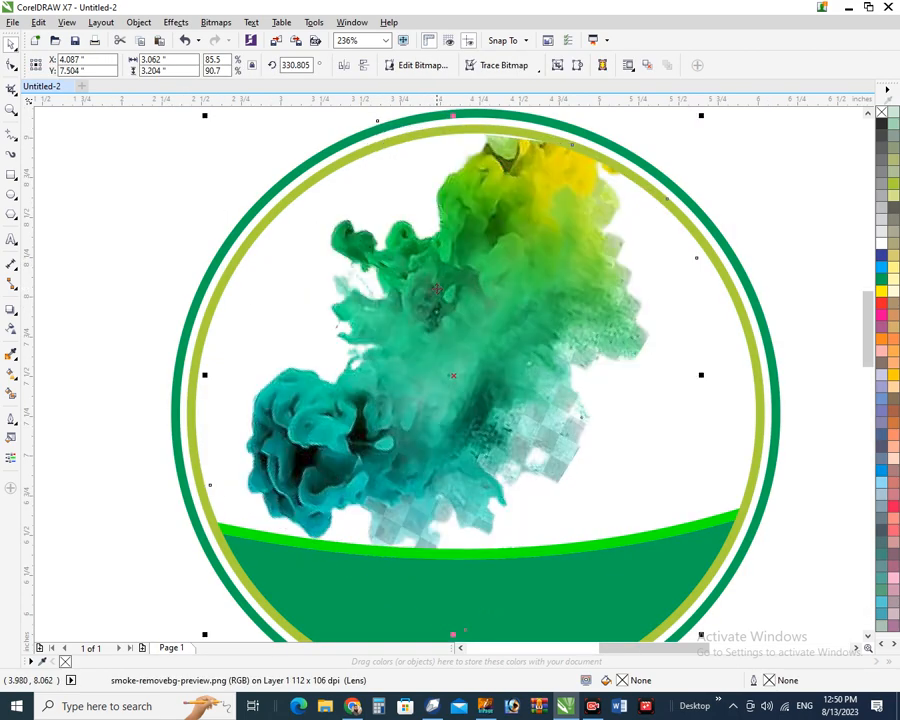
{"action": "left_click", "coordinate": [169, 251]}
{"action": "left_click", "coordinate": [404, 363]}
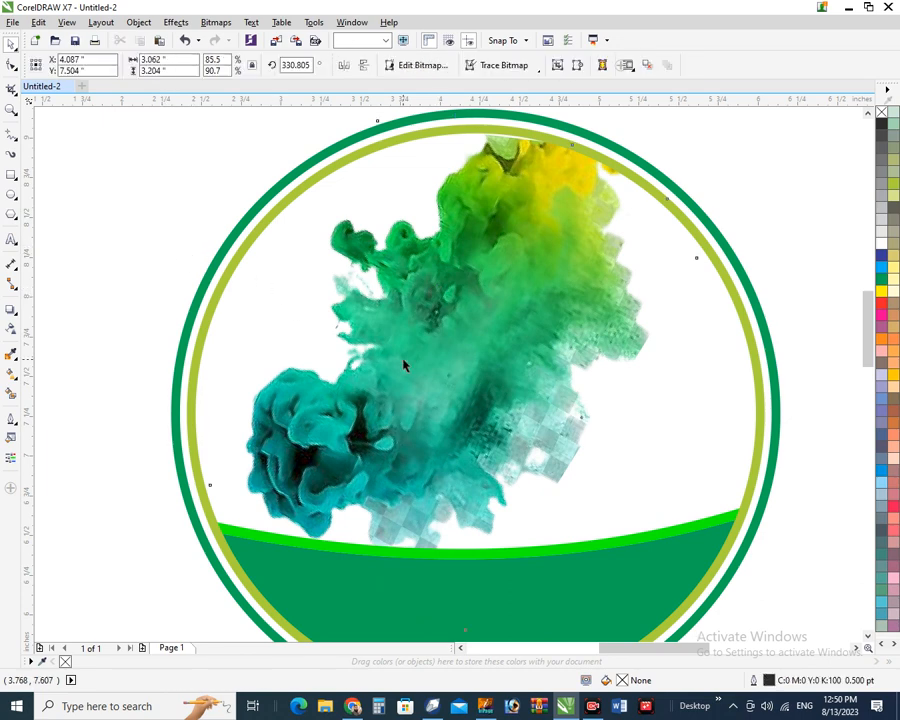
Raise the smoke image's uniform transparency to 50
{"action": "left_click", "coordinate": [12, 330]}
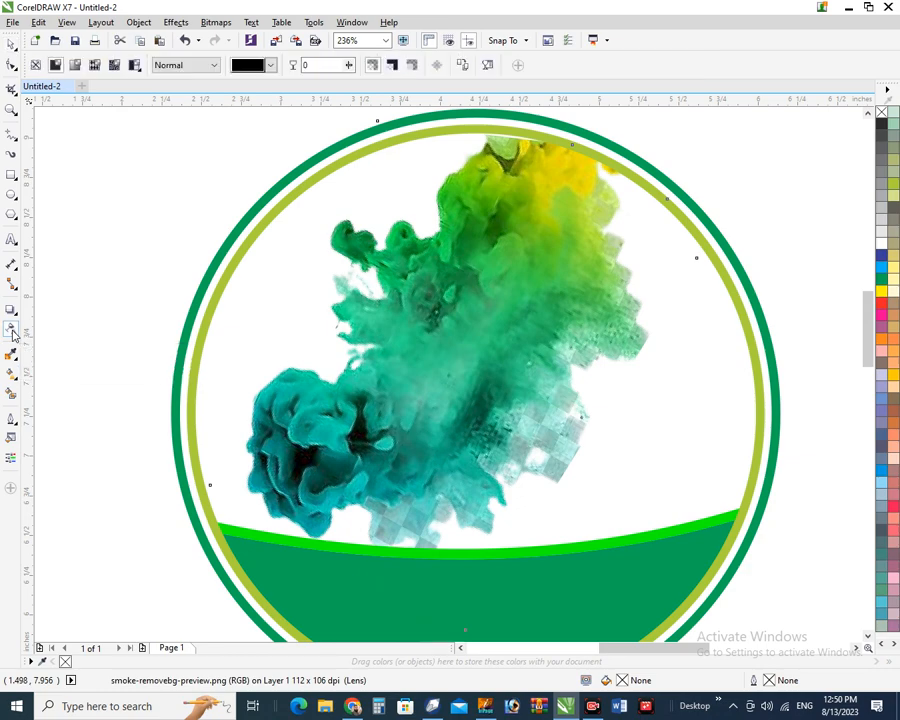
{"action": "left_click", "coordinate": [347, 66]}
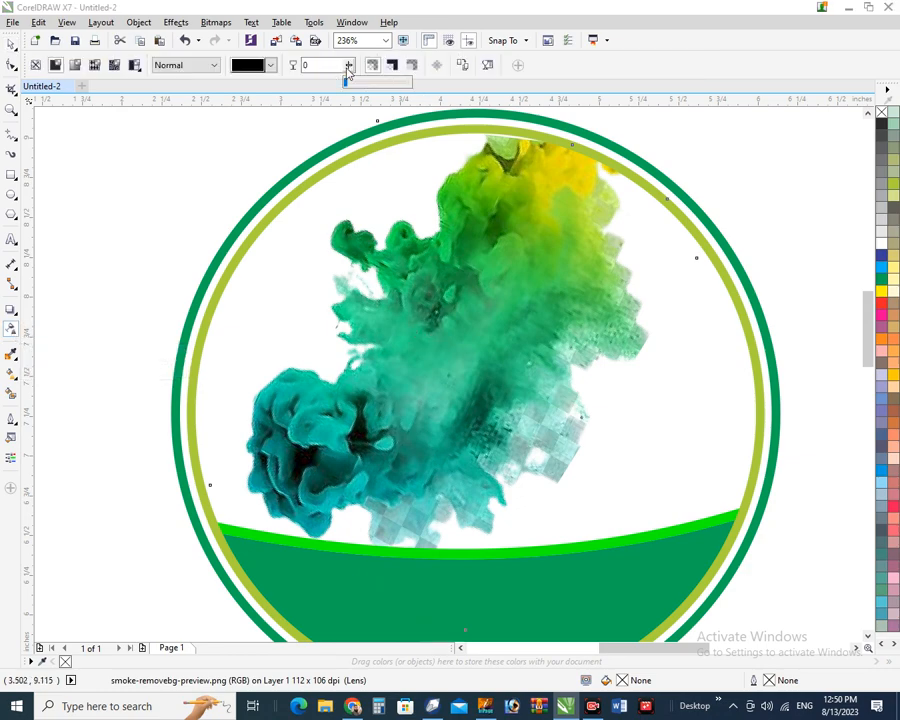
{"action": "left_click_drag", "start_coordinate": [347, 84], "coordinate": [357, 88]}
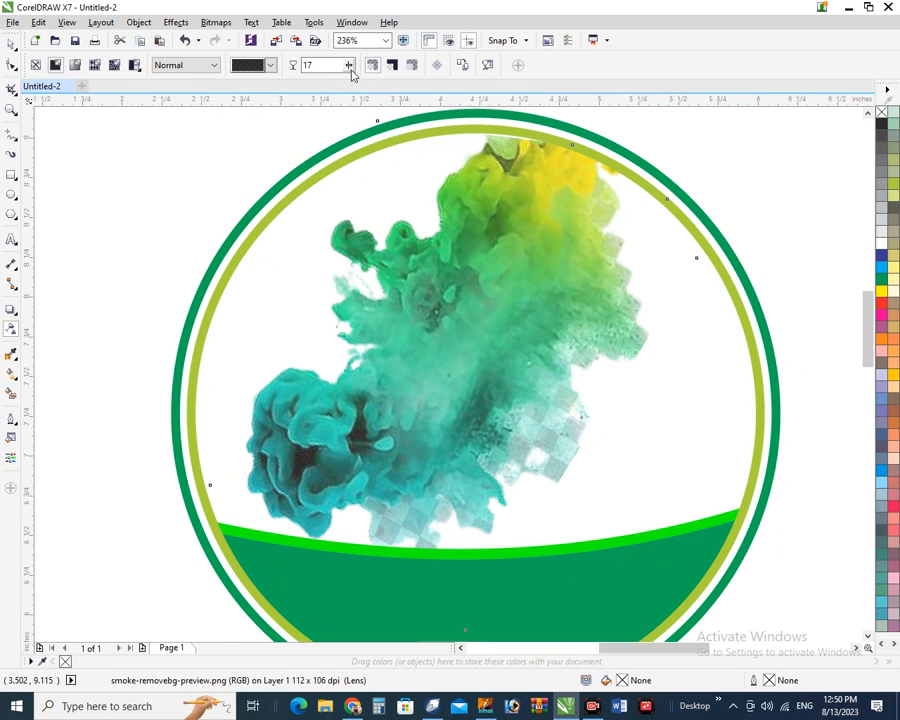
{"action": "left_click", "coordinate": [350, 66]}
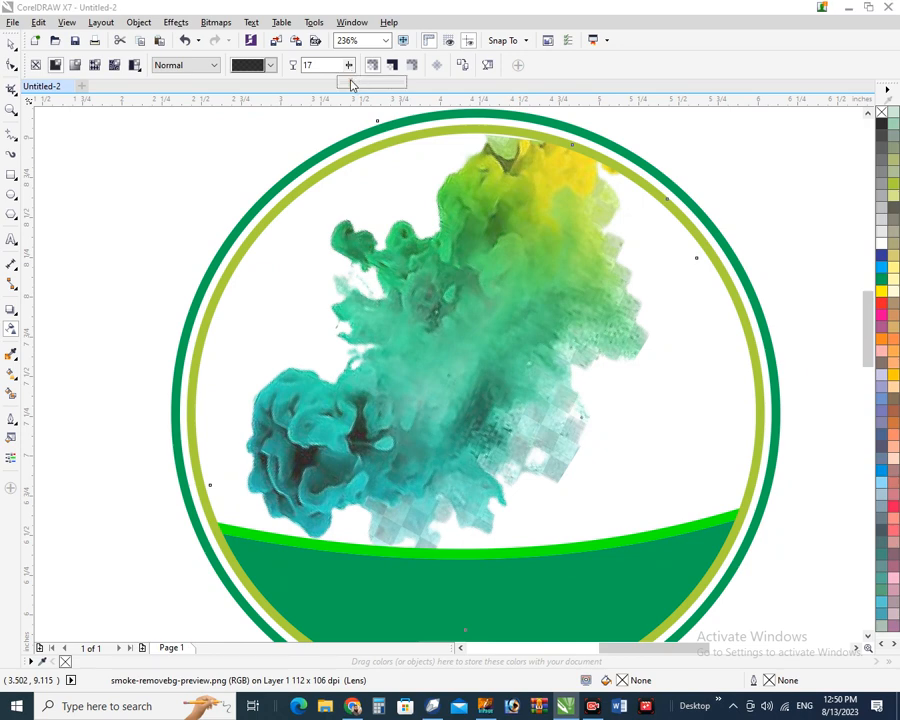
{"action": "left_click_drag", "start_coordinate": [362, 87], "coordinate": [367, 80]}
{"action": "left_click", "coordinate": [349, 65]}
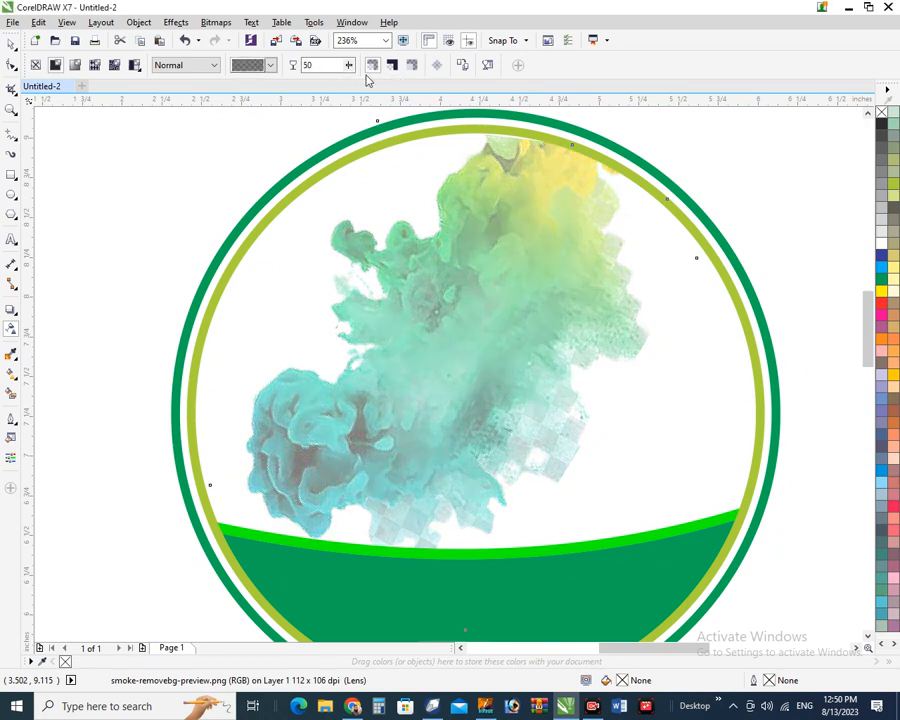
{"action": "left_click", "coordinate": [11, 44]}
{"action": "left_click", "coordinate": [74, 200]}
{"action": "scroll", "coordinate": [74, 200], "scroll_direction": "down", "scroll_amount": 2}
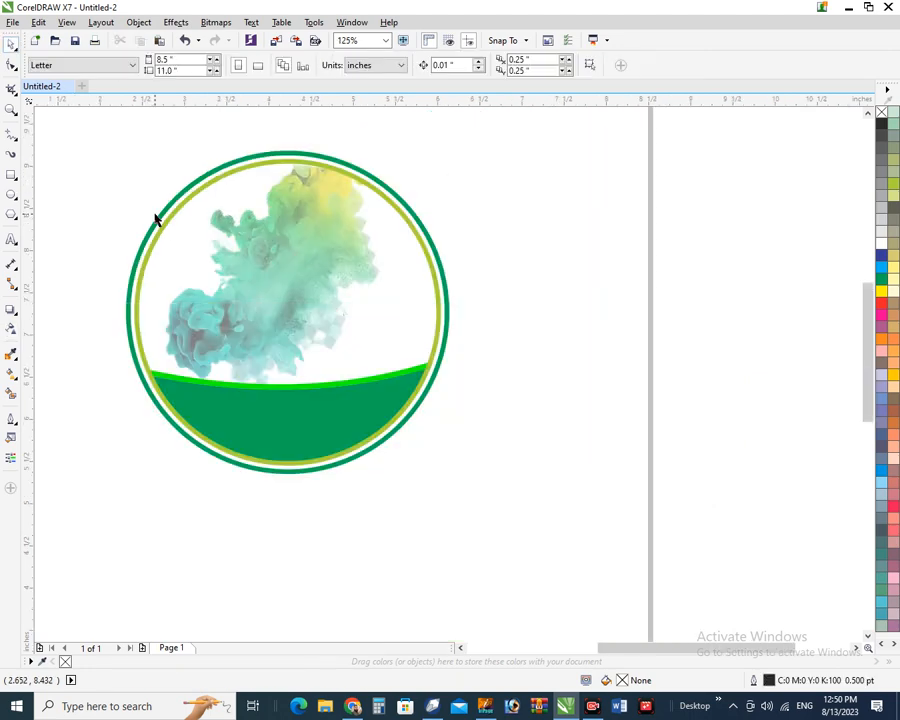
Drag the orange Urdu title onto the lower circle and bring it to the front of the page
{"action": "scroll", "coordinate": [135, 180], "scroll_direction": "down", "scroll_amount": 2}
{"action": "key", "text": "z"}
{"action": "left_click_drag", "start_coordinate": [110, 152], "coordinate": [388, 376]}
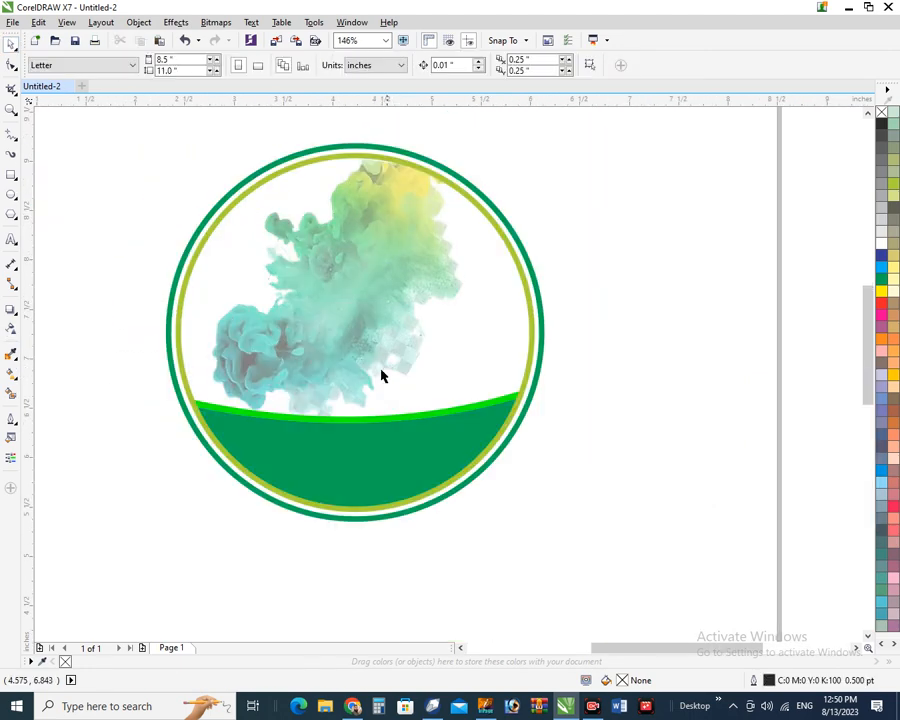
{"action": "scroll", "coordinate": [277, 297], "scroll_direction": "down", "scroll_amount": 2}
{"action": "scroll", "coordinate": [265, 295], "scroll_direction": "up", "scroll_amount": 1}
{"action": "left_click", "coordinate": [273, 350]}
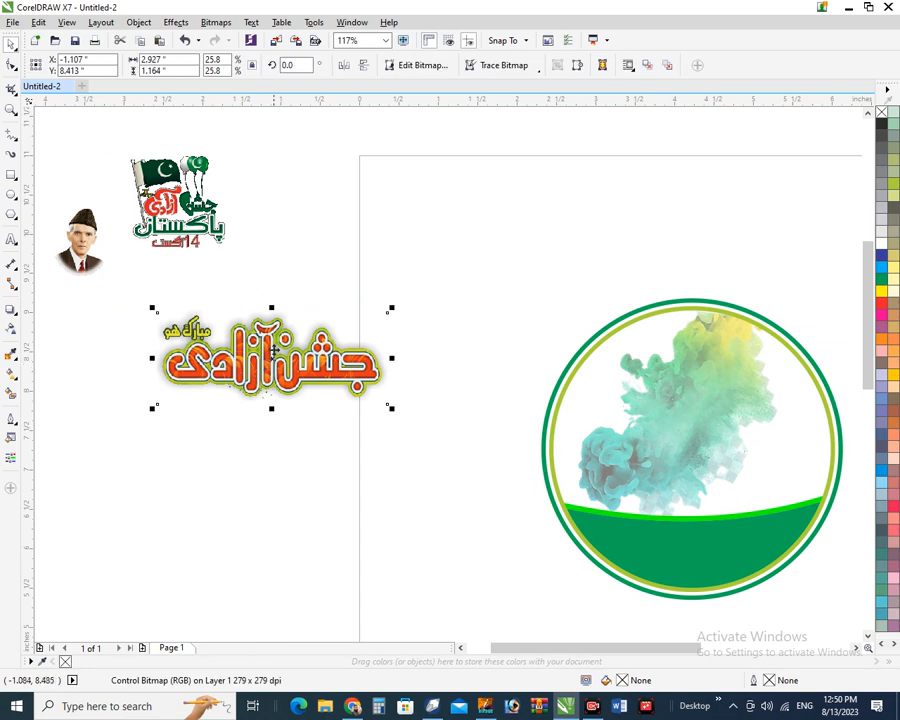
{"action": "left_click_drag", "start_coordinate": [270, 348], "coordinate": [668, 479]}
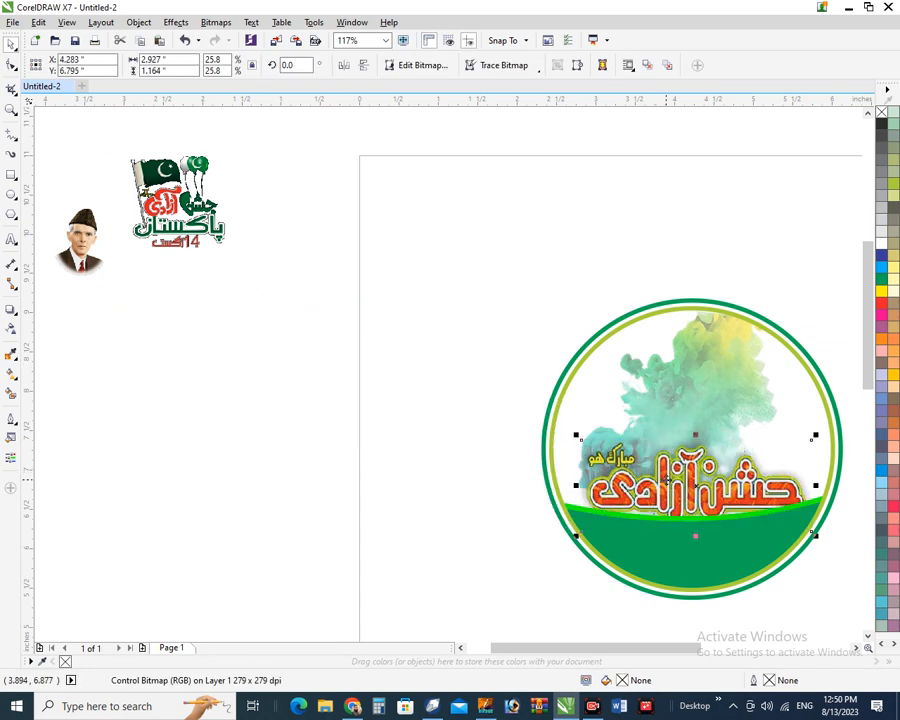
{"action": "key", "text": "shift+Page_Up"}
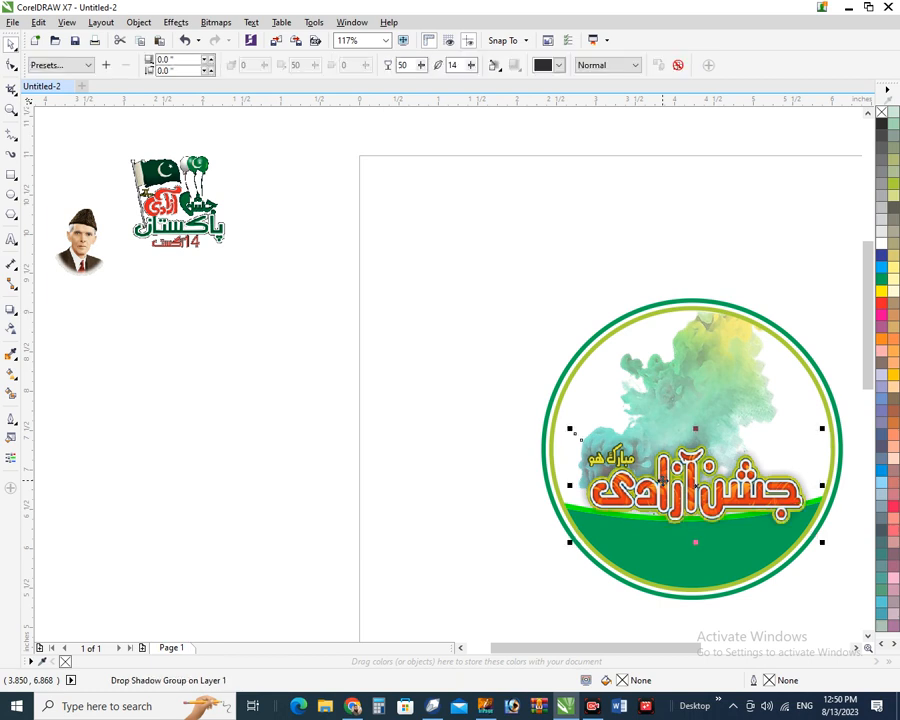
Import myp-removebg-preview.png from the Desktop
{"action": "left_click", "coordinate": [482, 321]}
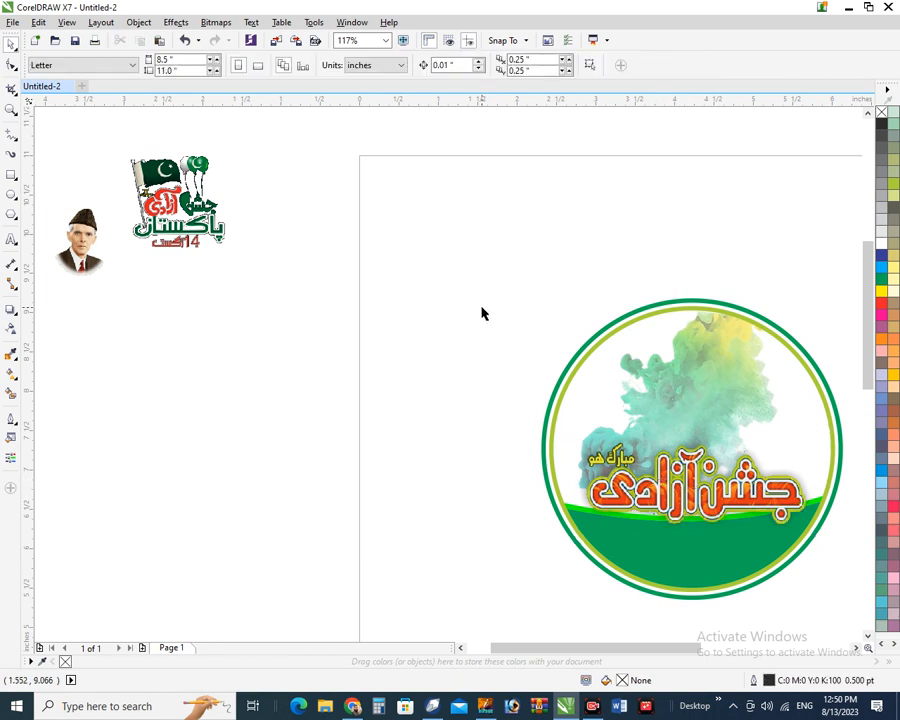
{"action": "left_click", "coordinate": [12, 22]}
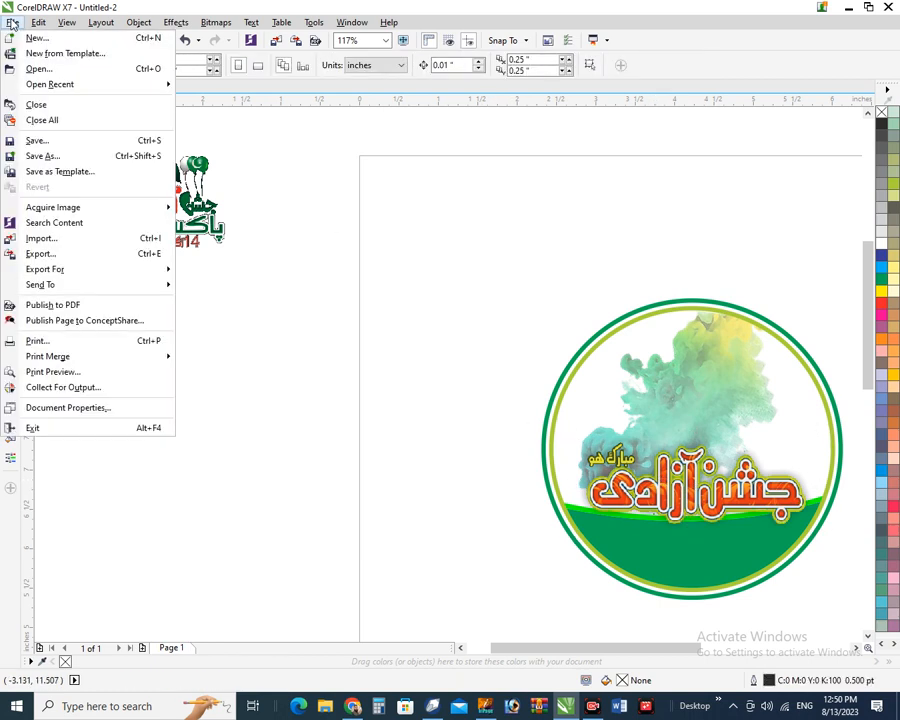
{"action": "left_click", "coordinate": [42, 238]}
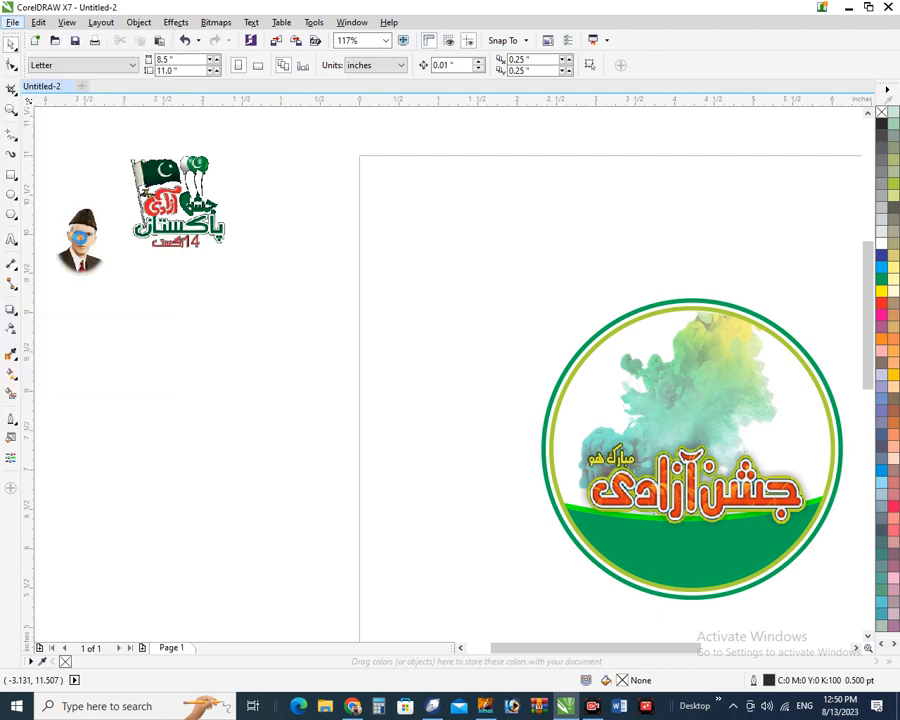
{"action": "scroll", "coordinate": [540, 462], "scroll_direction": "down", "scroll_amount": 5}
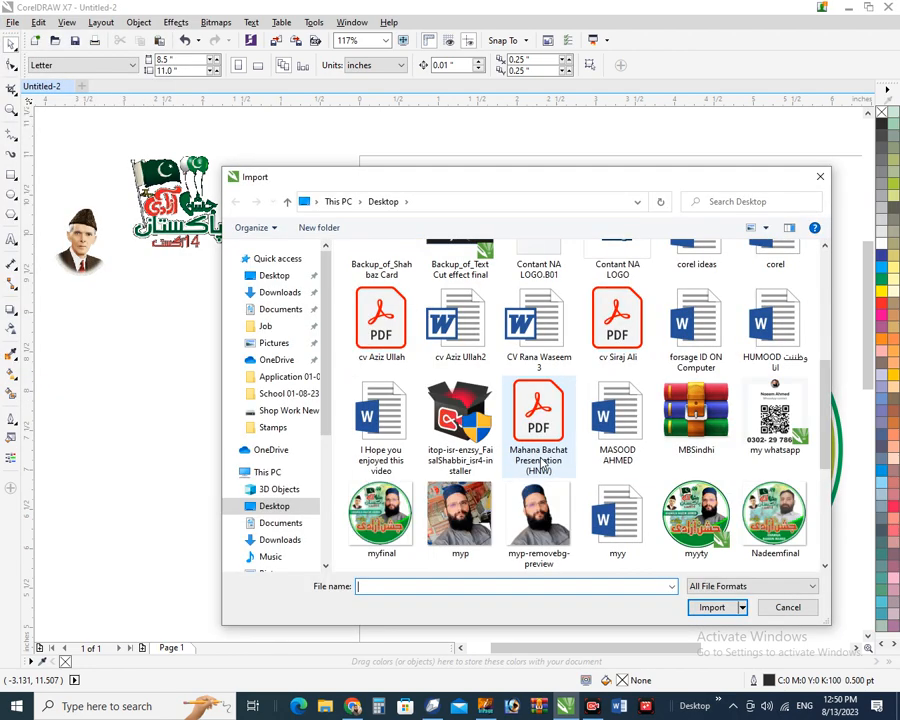
{"action": "left_click", "coordinate": [538, 515]}
{"action": "left_click", "coordinate": [707, 624]}
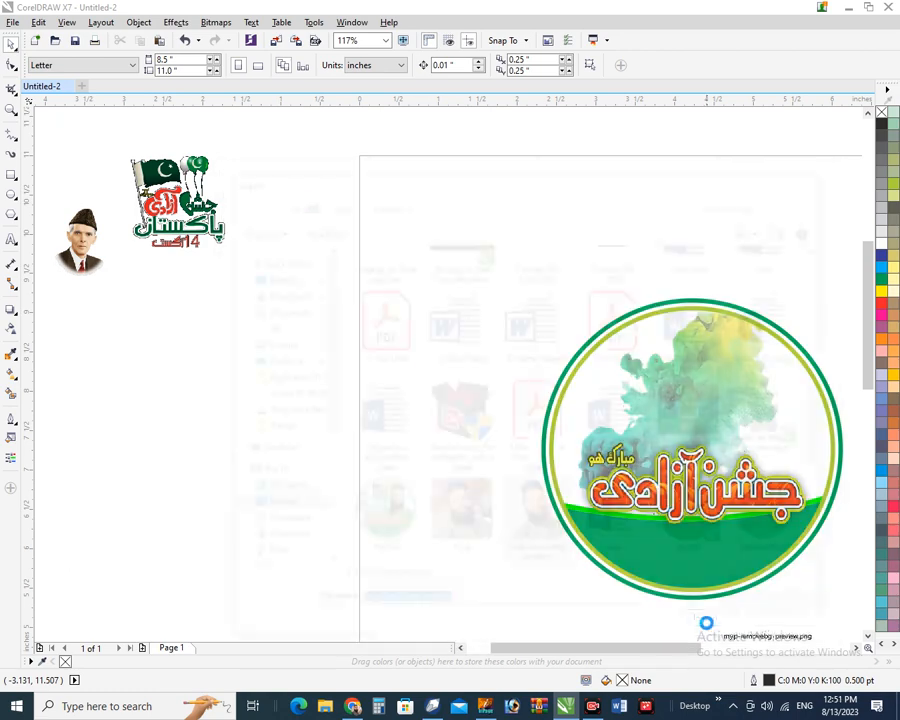
Place the portrait photo inside the circle and mirror it horizontally
{"action": "left_click_drag", "start_coordinate": [748, 545], "coordinate": [763, 557]}
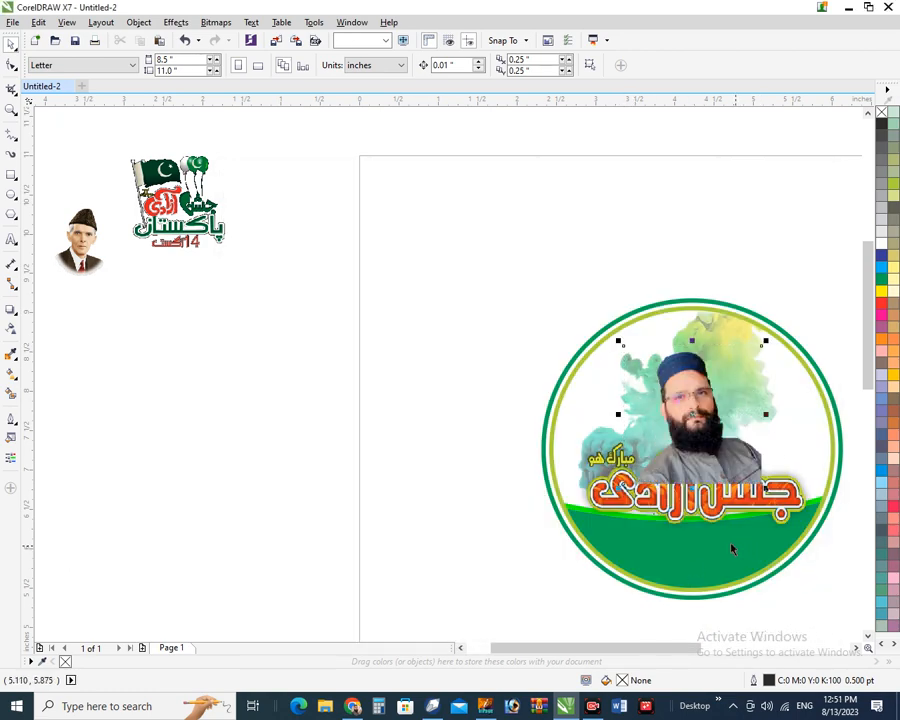
{"action": "scroll", "coordinate": [766, 418], "scroll_direction": "up", "scroll_amount": 2}
{"action": "scroll", "coordinate": [580, 411], "scroll_direction": "down", "scroll_amount": 2}
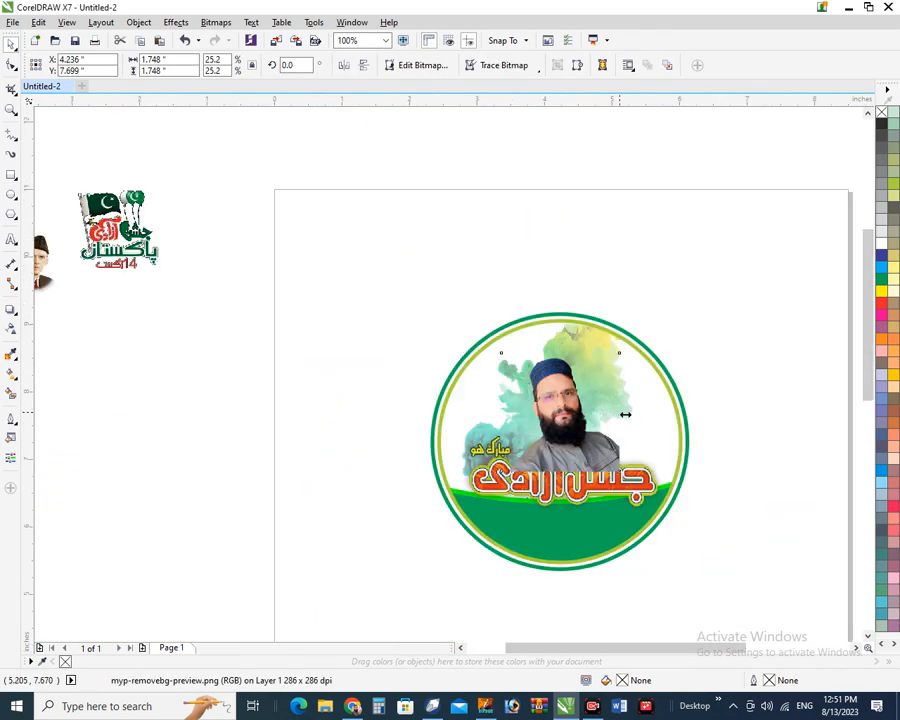
{"action": "left_click_drag", "start_coordinate": [623, 412], "coordinate": [582, 392]}
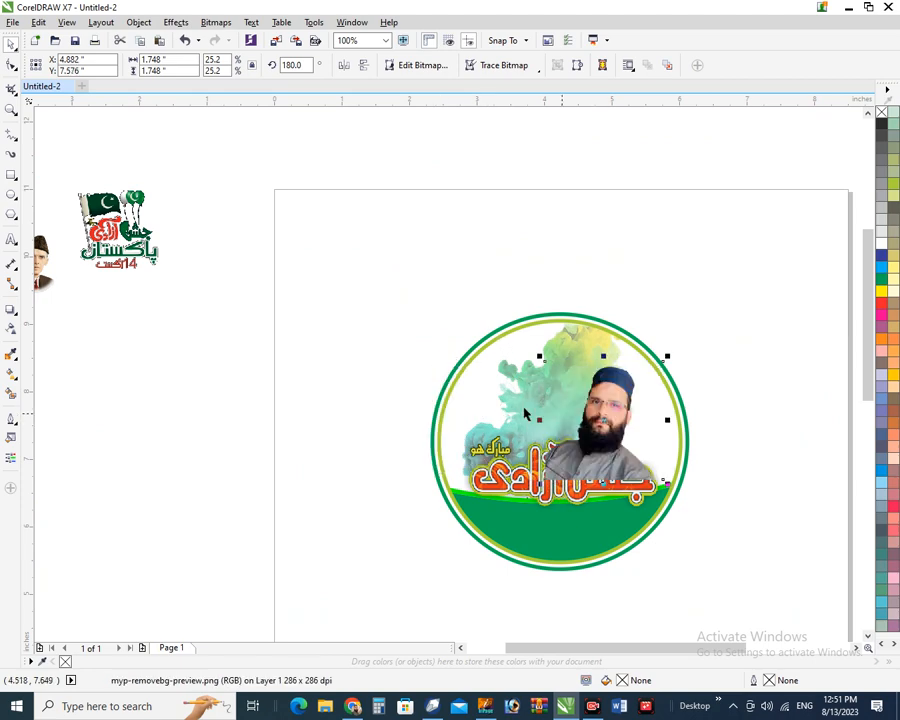
{"action": "scroll", "coordinate": [582, 411], "scroll_direction": "up", "scroll_amount": 2}
Tilt the portrait slightly and enlarge it to 31.3%
{"action": "left_click", "coordinate": [620, 430]}
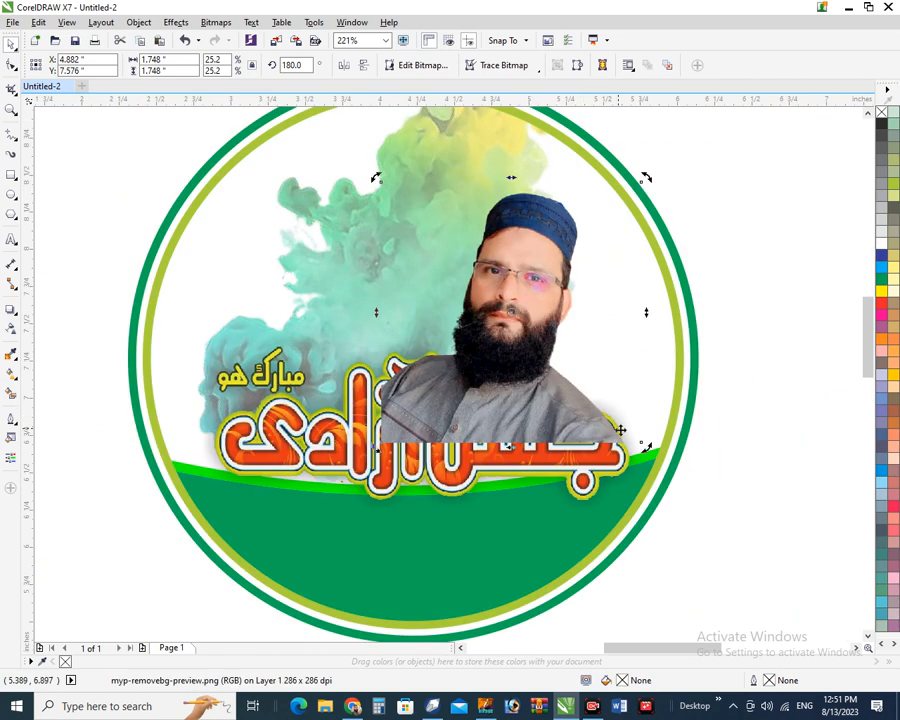
{"action": "left_click_drag", "start_coordinate": [644, 449], "coordinate": [655, 450]}
{"action": "left_click", "coordinate": [701, 487]}
{"action": "left_click", "coordinate": [403, 457]}
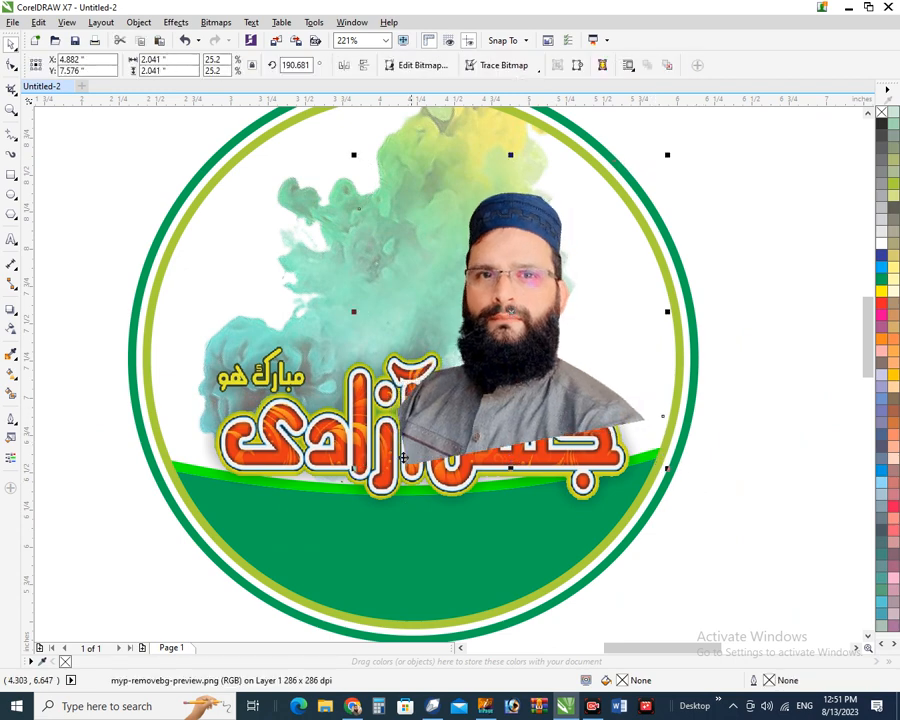
{"action": "left_click_drag", "start_coordinate": [356, 467], "coordinate": [280, 542]}
{"action": "left_click_drag", "start_coordinate": [92, 335], "coordinate": [711, 588]}
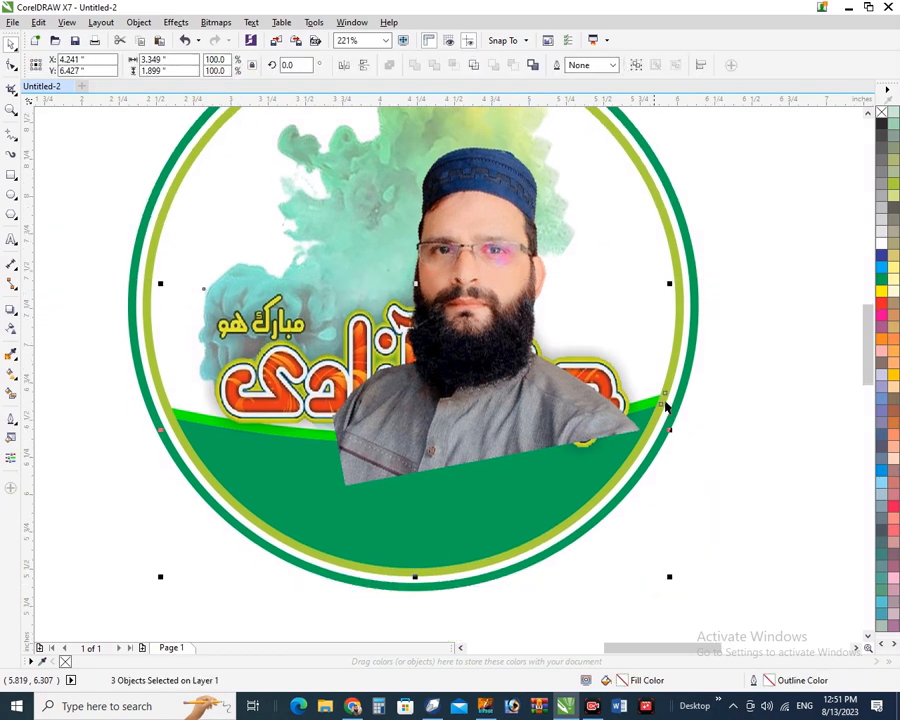
Nudge the portrait up and right, and move the Urdu title lower over the wave
{"action": "left_click", "coordinate": [676, 355], "text": "shift"}
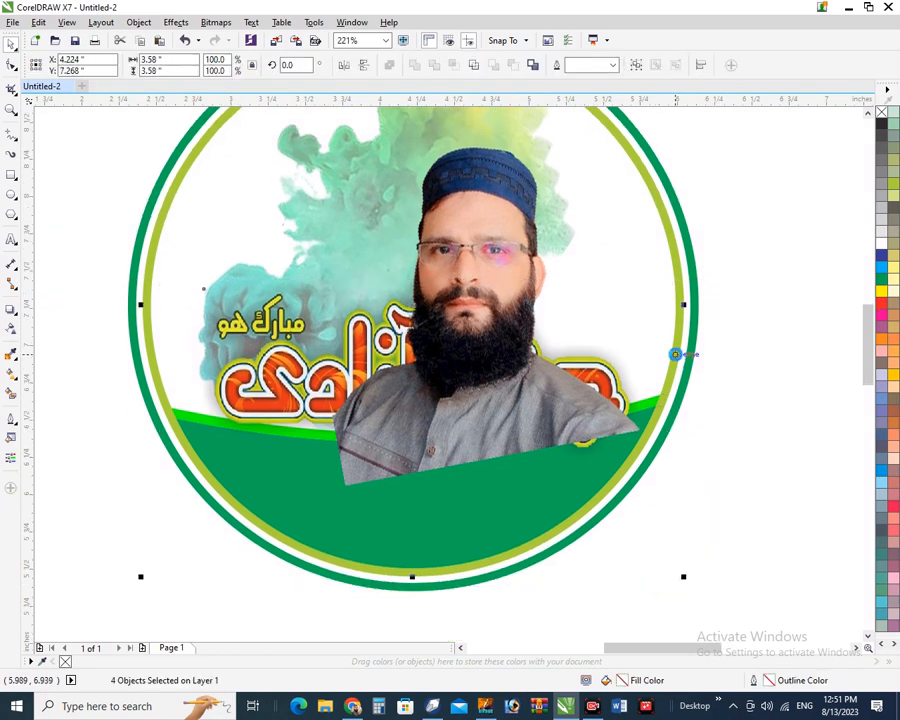
{"action": "left_click", "coordinate": [676, 355], "text": "shift"}
{"action": "left_click", "coordinate": [712, 360]}
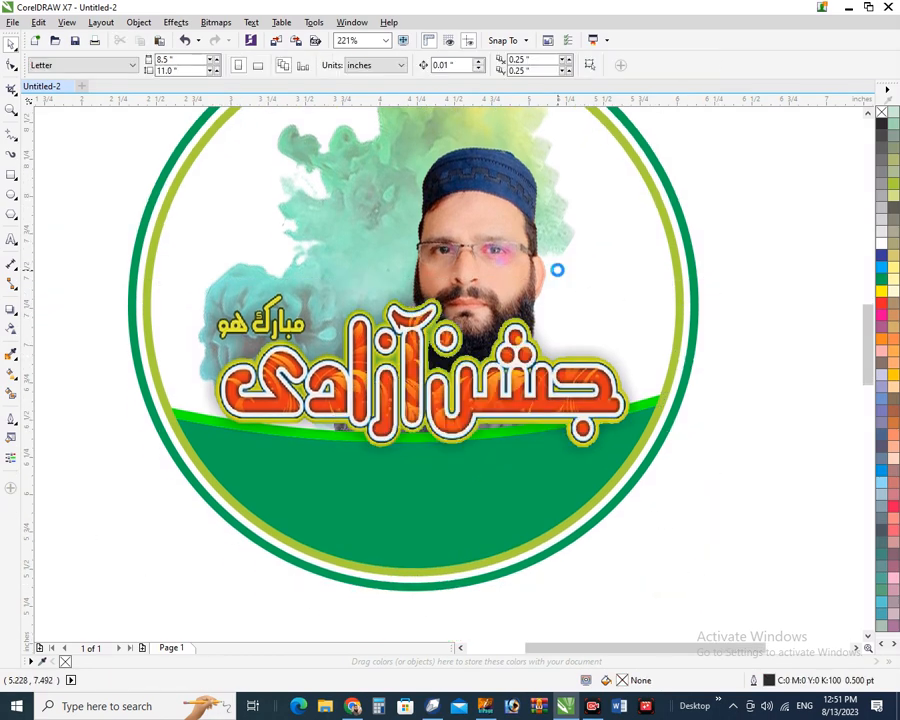
{"action": "scroll", "coordinate": [556, 270], "scroll_direction": "down", "scroll_amount": 2}
{"action": "key", "text": "F2"}
{"action": "left_click_drag", "start_coordinate": [315, 153], "coordinate": [660, 415]}
{"action": "left_click", "coordinate": [528, 301]}
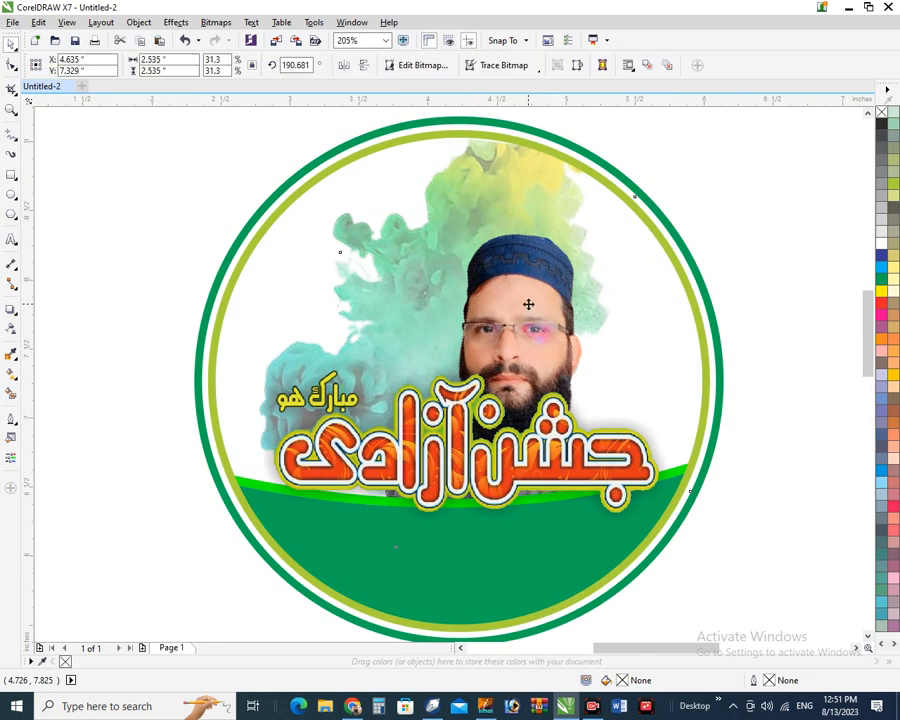
{"action": "left_click_drag", "start_coordinate": [528, 301], "coordinate": [537, 286]}
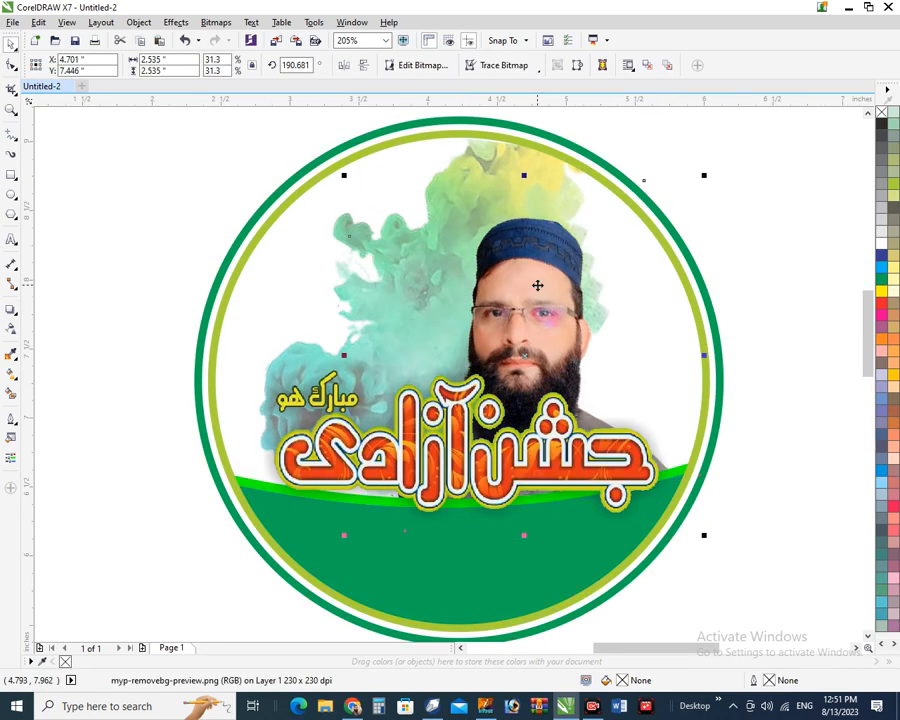
{"action": "left_click", "coordinate": [460, 445]}
{"action": "left_click_drag", "start_coordinate": [459, 446], "coordinate": [434, 460]}
Enlarge the portrait from its top corners and shift it slightly right
{"action": "left_click", "coordinate": [530, 370]}
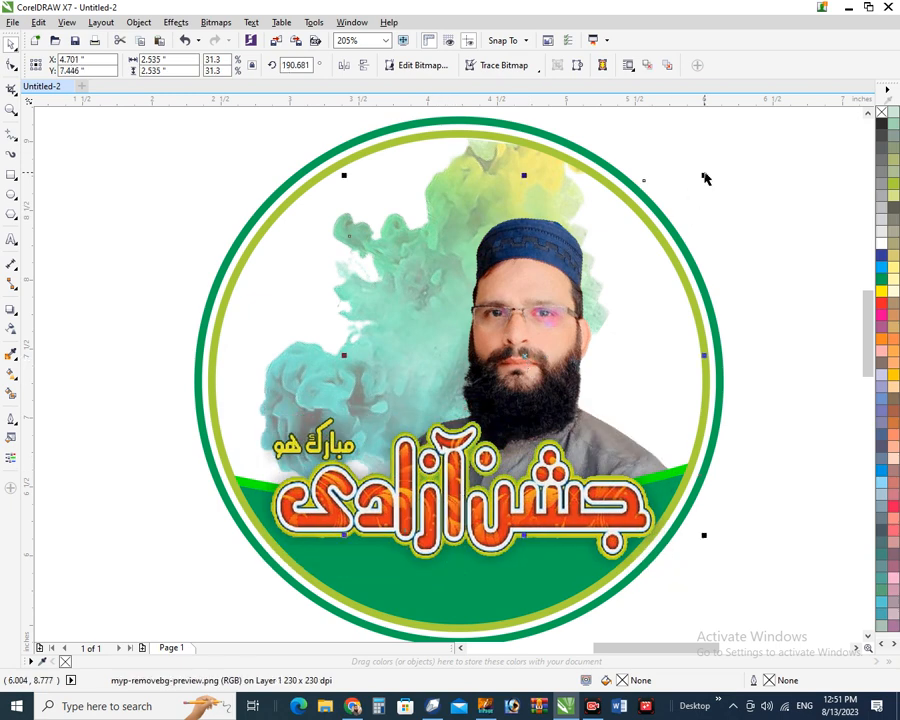
{"action": "mouse_move", "coordinate": [705, 177]}
{"action": "left_mouse_down"}
{"action": "mouse_move", "coordinate": [713, 155]}
{"action": "mouse_move", "coordinate": [715, 162]}
{"action": "left_mouse_up"}
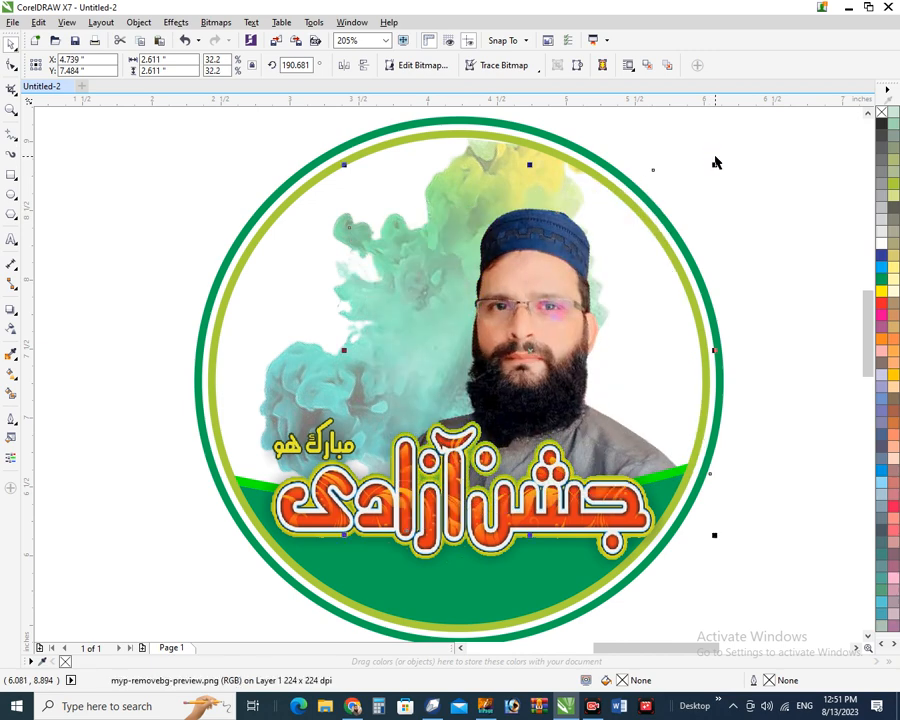
{"action": "left_click_drag", "start_coordinate": [345, 168], "coordinate": [315, 130]}
{"action": "left_click_drag", "start_coordinate": [497, 329], "coordinate": [501, 330]}
{"action": "left_click", "coordinate": [743, 340]}
{"action": "scroll", "coordinate": [451, 275], "scroll_direction": "down", "scroll_amount": 3}
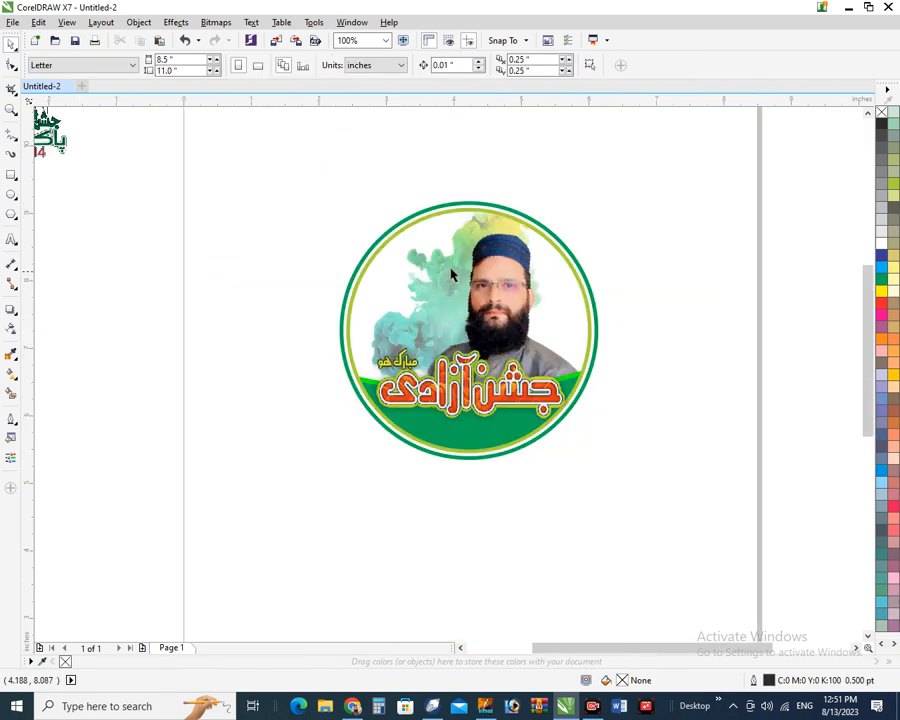
Move the Pakistan flag logo into the badge's upper left and shrink it slightly
{"action": "key", "text": "F4"}
{"action": "left_click", "coordinate": [194, 208]}
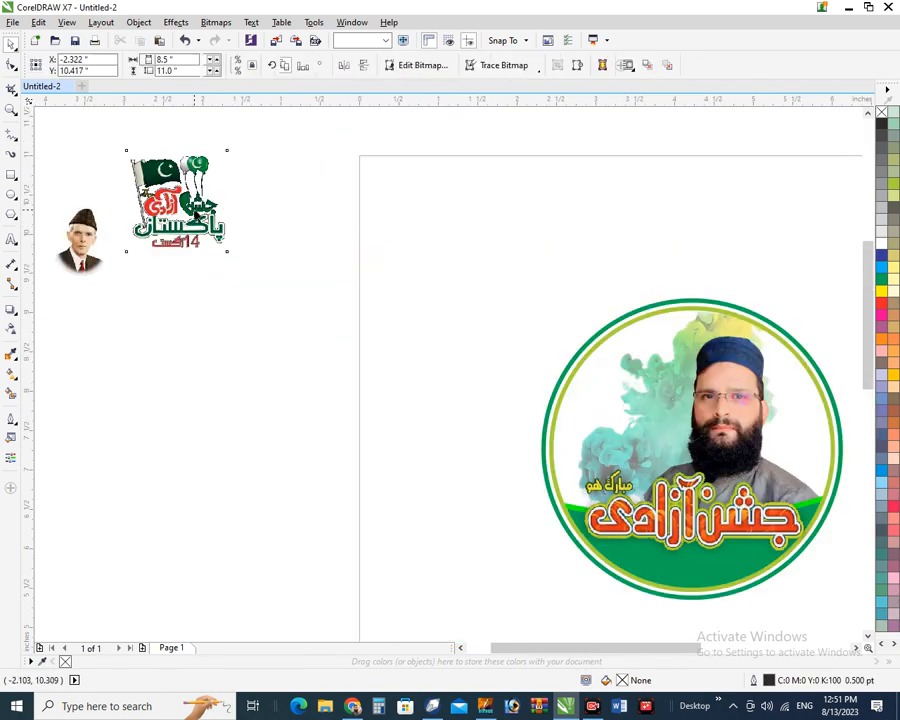
{"action": "left_click_drag", "start_coordinate": [194, 208], "coordinate": [658, 376]}
{"action": "left_click_drag", "start_coordinate": [555, 327], "coordinate": [797, 497]}
{"action": "left_click_drag", "start_coordinate": [438, 318], "coordinate": [433, 345]}
{"action": "key", "text": "ctrl+z"}
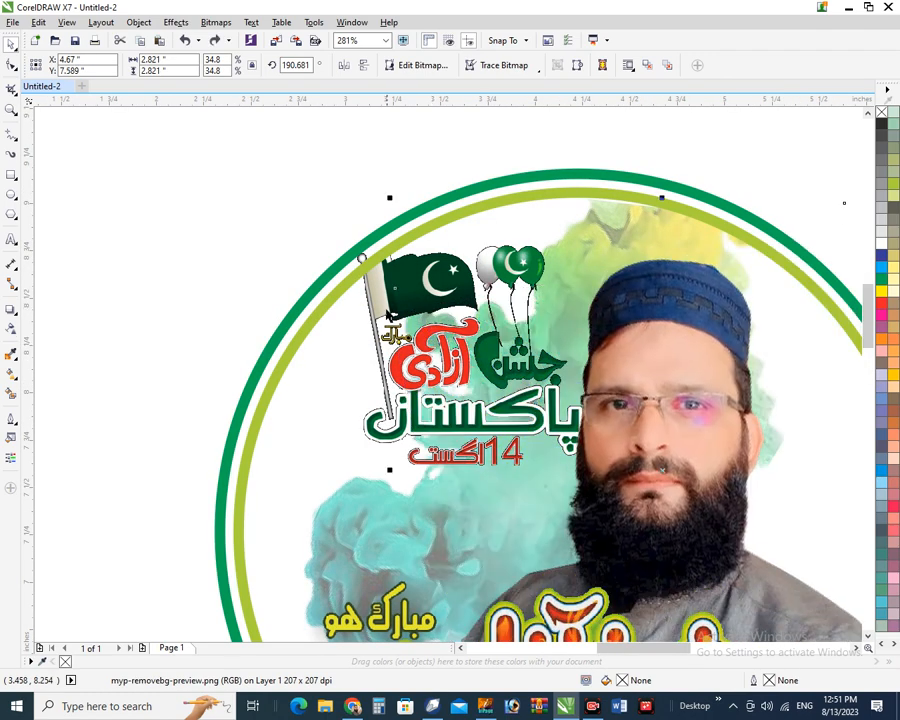
{"action": "left_click_drag", "start_coordinate": [386, 309], "coordinate": [369, 326]}
{"action": "left_click_drag", "start_coordinate": [326, 245], "coordinate": [336, 255]}
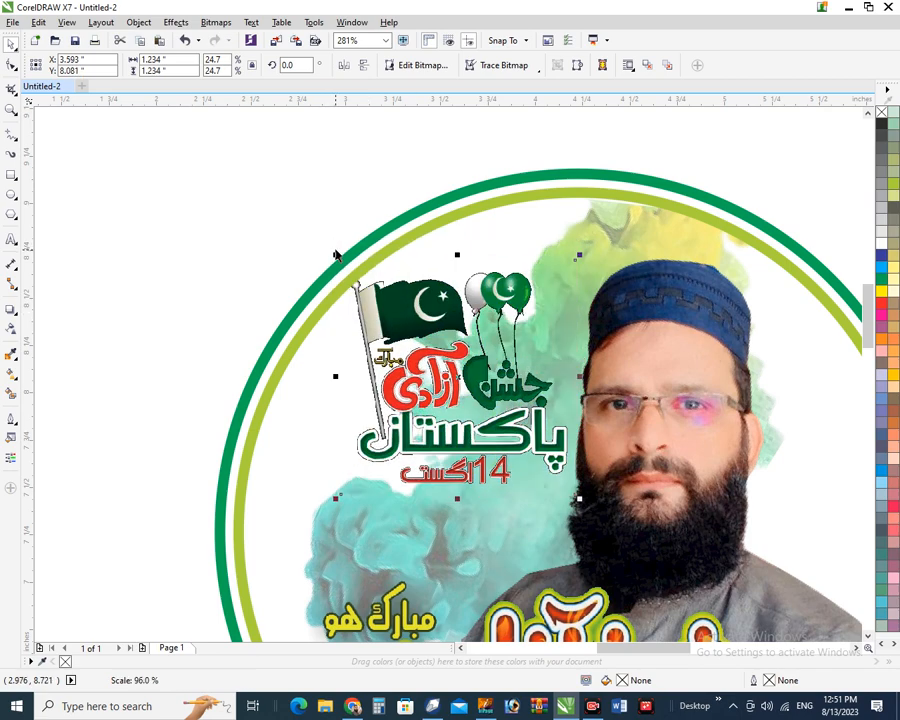
{"action": "left_click", "coordinate": [287, 228]}
Nudge the man's photo two steps to the right
{"action": "scroll", "coordinate": [315, 251], "scroll_direction": "down", "scroll_amount": 2}
{"action": "left_click_drag", "start_coordinate": [224, 209], "coordinate": [668, 546]}
{"action": "left_click", "coordinate": [503, 263]}
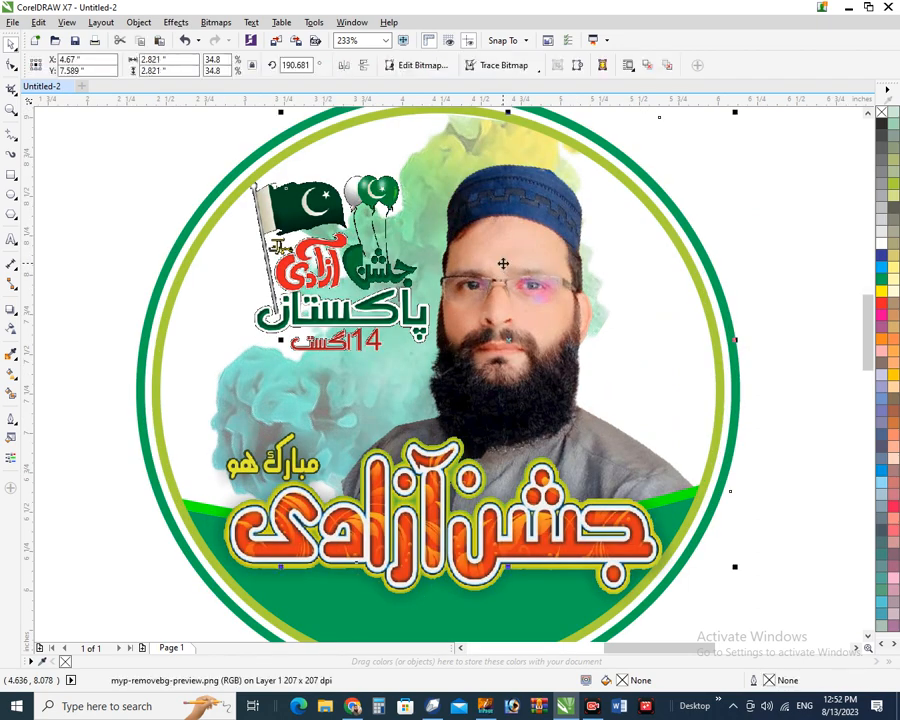
{"action": "key", "text": "Right"}
{"action": "key", "text": "Right"}
{"action": "key", "text": "Right"}
{"action": "key", "text": "Right"}
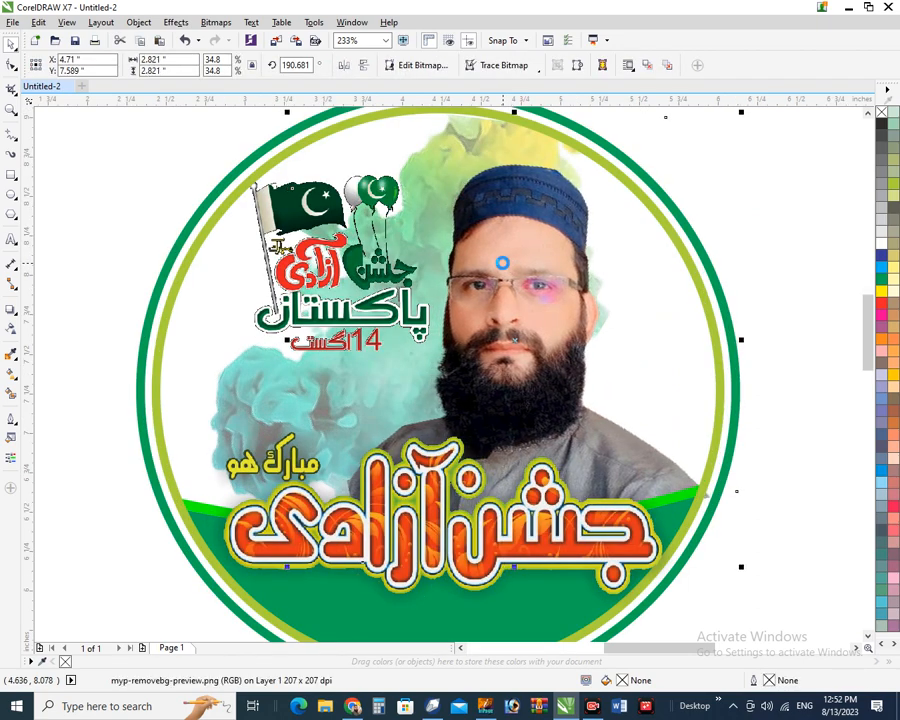
{"action": "key", "text": "Right"}
{"action": "key", "text": "Right"}
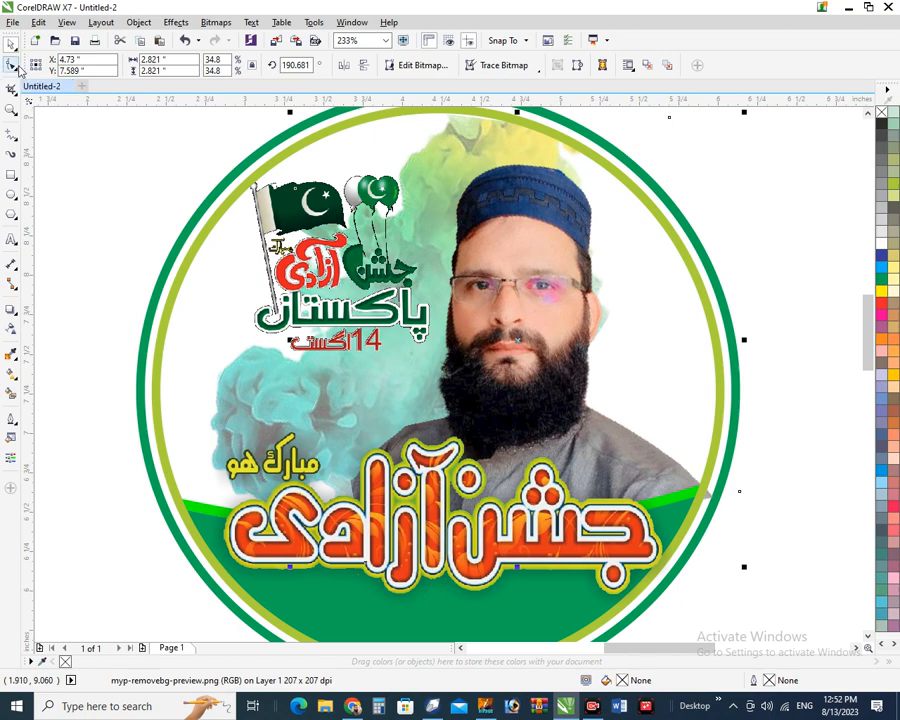
Pull the photo's lower-right corner node inward so it stays inside the badge's inner ring
{"action": "left_click", "coordinate": [12, 66]}
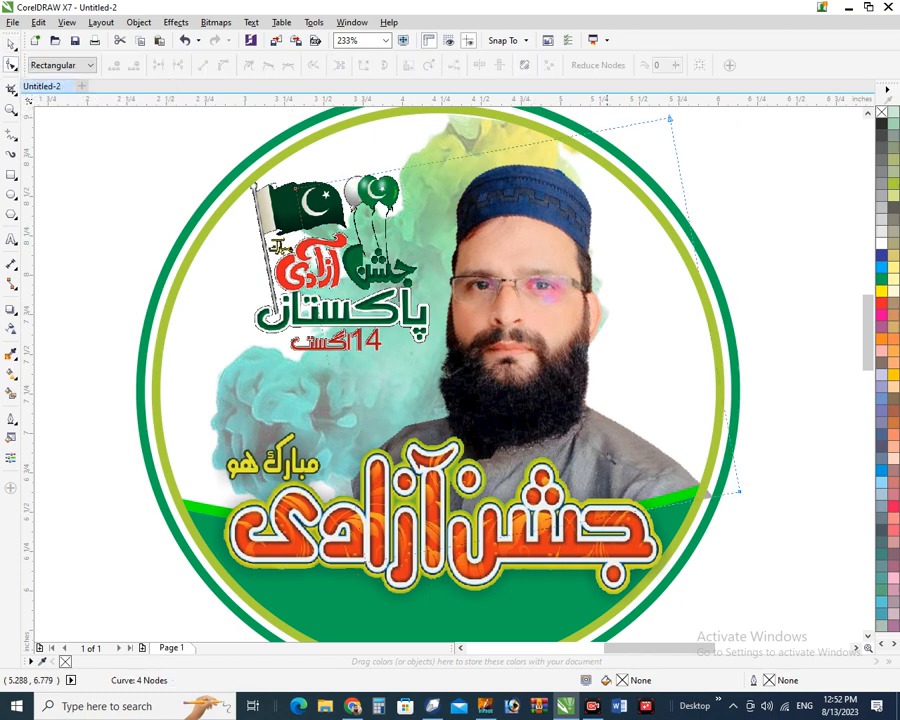
{"action": "left_click_drag", "start_coordinate": [601, 384], "coordinate": [790, 537]}
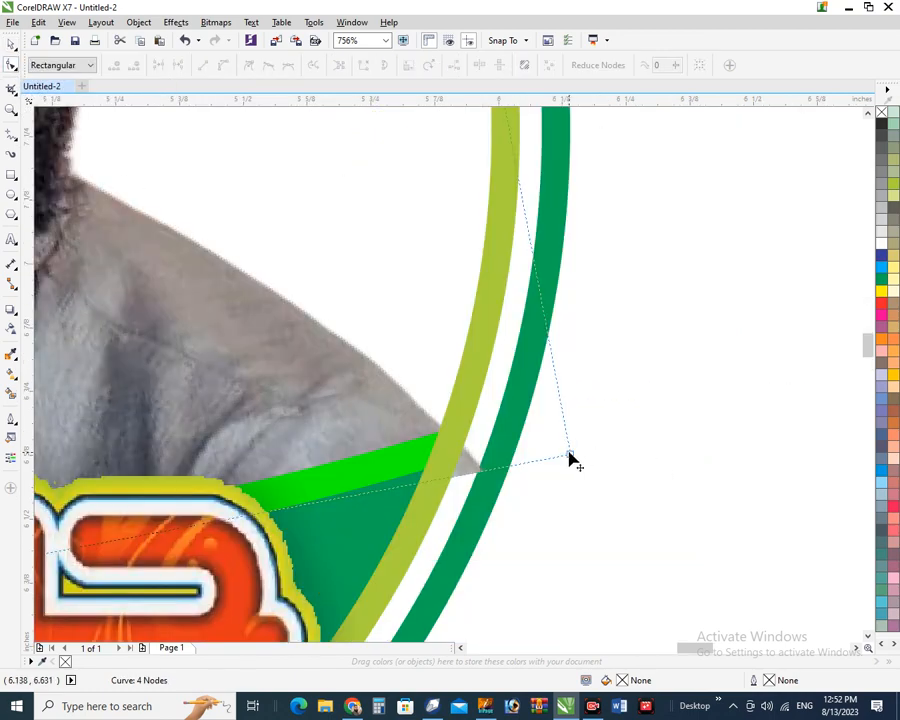
{"action": "left_click_drag", "start_coordinate": [568, 456], "coordinate": [450, 469]}
{"action": "left_click", "coordinate": [489, 487]}
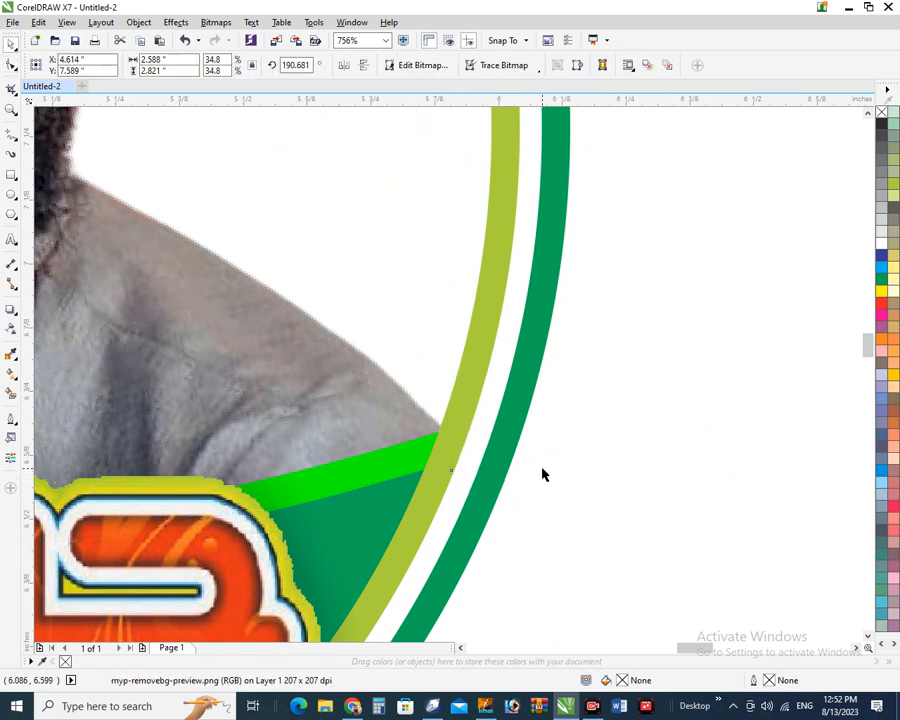
{"action": "scroll", "coordinate": [508, 428], "scroll_direction": "down", "scroll_amount": 4}
{"action": "left_click", "coordinate": [170, 253]}
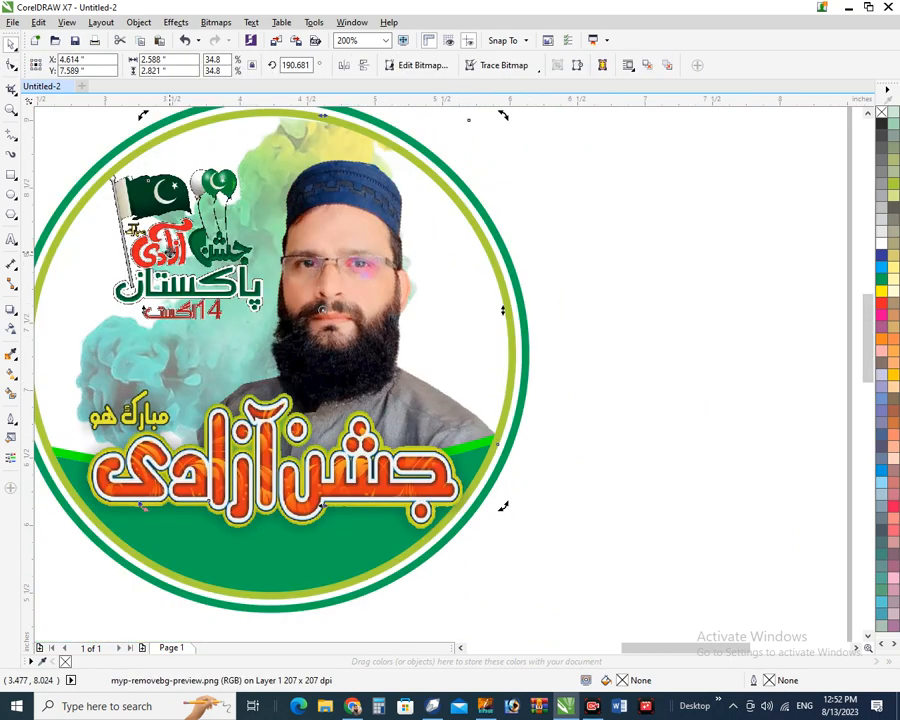
{"action": "left_click", "coordinate": [122, 211]}
{"action": "mouse_move", "coordinate": [79, 130]}
{"action": "left_mouse_down"}
{"action": "mouse_move", "coordinate": [289, 294]}
{"action": "mouse_move", "coordinate": [308, 342]}
{"action": "mouse_move", "coordinate": [301, 300]}
{"action": "mouse_move", "coordinate": [320, 300]}
{"action": "mouse_move", "coordinate": [312, 302]}
{"action": "left_mouse_up"}
Move the small Quaid-e-Azam portrait onto the badge's upper left, beside the flag logo
{"action": "scroll", "coordinate": [281, 273], "scroll_direction": "down", "scroll_amount": 1}
{"action": "key", "text": "F4"}
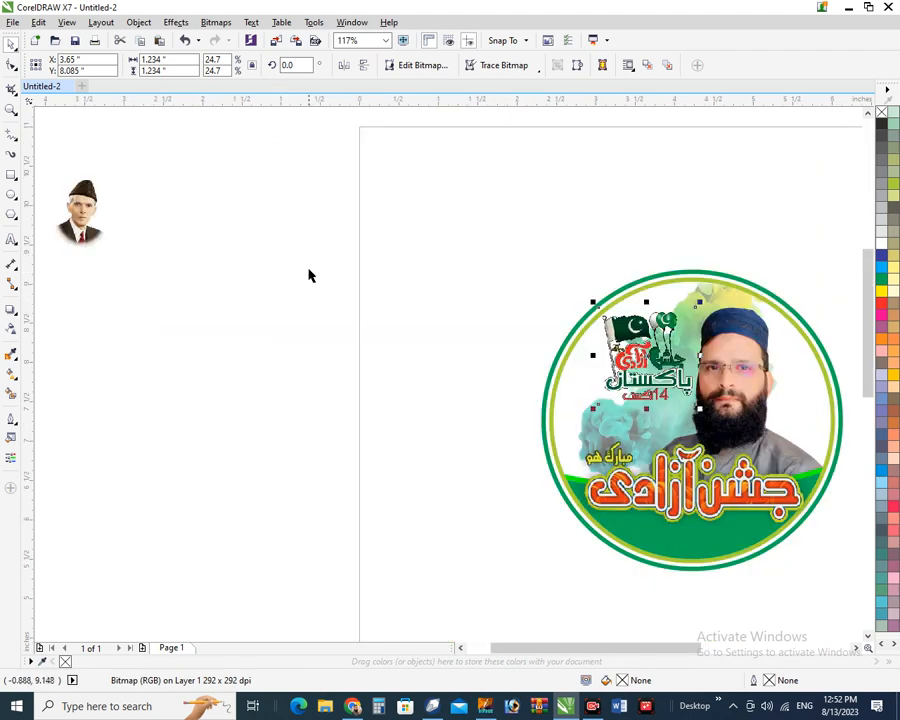
{"action": "left_click_drag", "start_coordinate": [95, 229], "coordinate": [587, 385]}
{"action": "key", "text": "F2"}
{"action": "left_click_drag", "start_coordinate": [470, 217], "coordinate": [870, 593]}
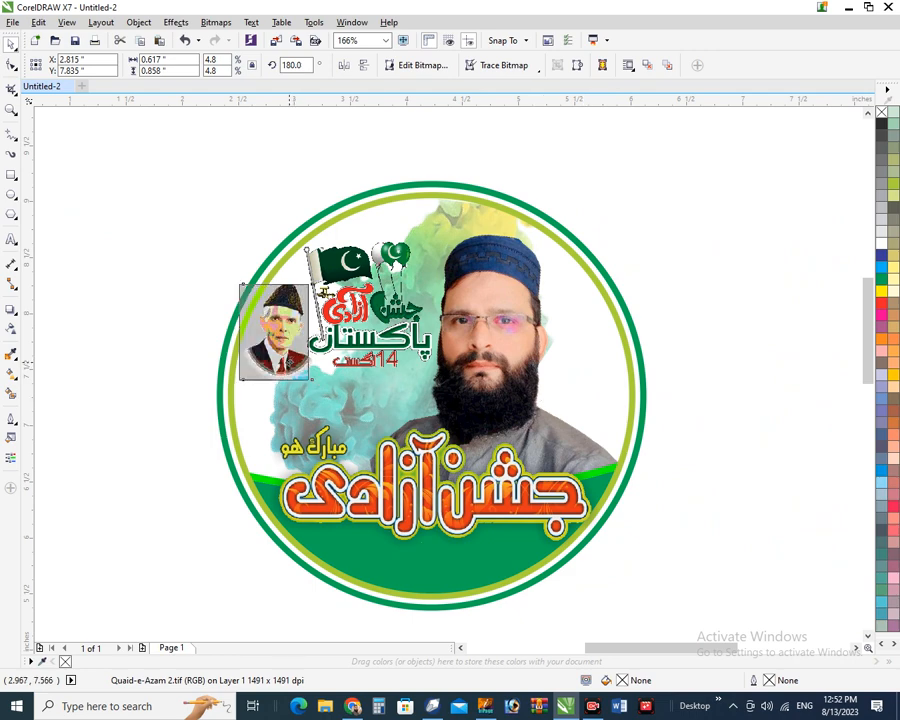
{"action": "left_click_drag", "start_coordinate": [293, 361], "coordinate": [286, 363]}
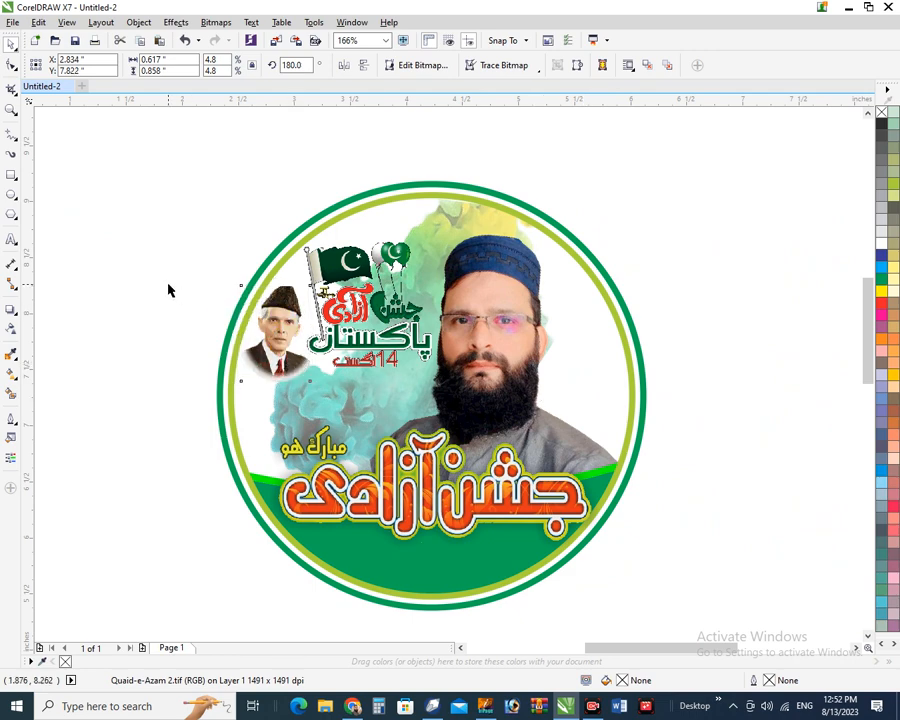
{"action": "left_click_drag", "start_coordinate": [161, 175], "coordinate": [680, 636]}
{"action": "key", "text": "shift+F2"}
{"action": "left_click", "coordinate": [727, 512]}
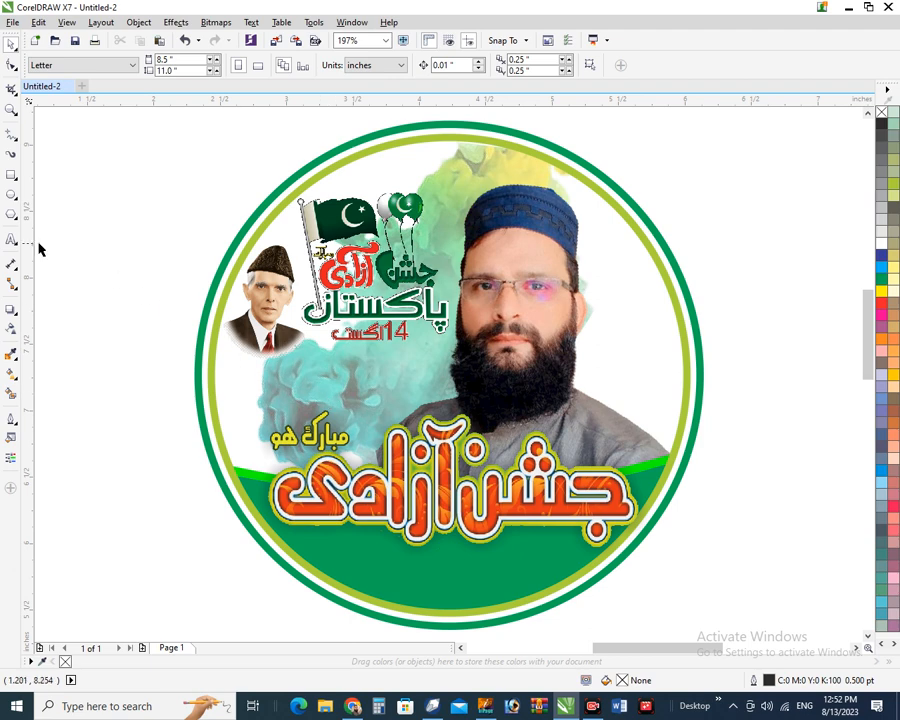
Draw a long thin bar across the badge's left, round its right corners to 50, and fill it green
{"action": "left_click", "coordinate": [12, 176]}
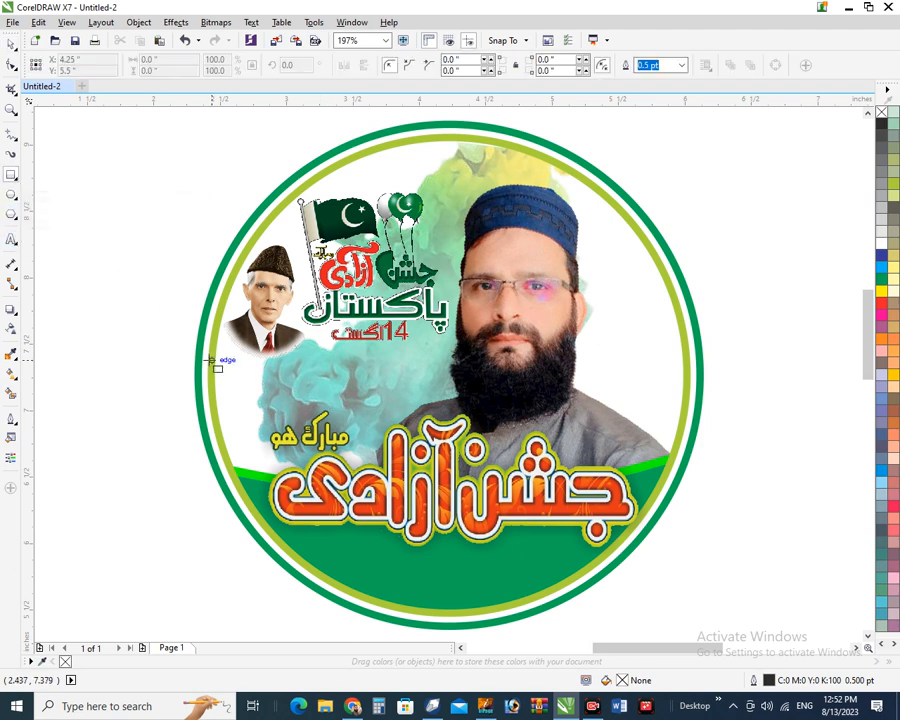
{"action": "left_click_drag", "start_coordinate": [212, 360], "coordinate": [441, 391]}
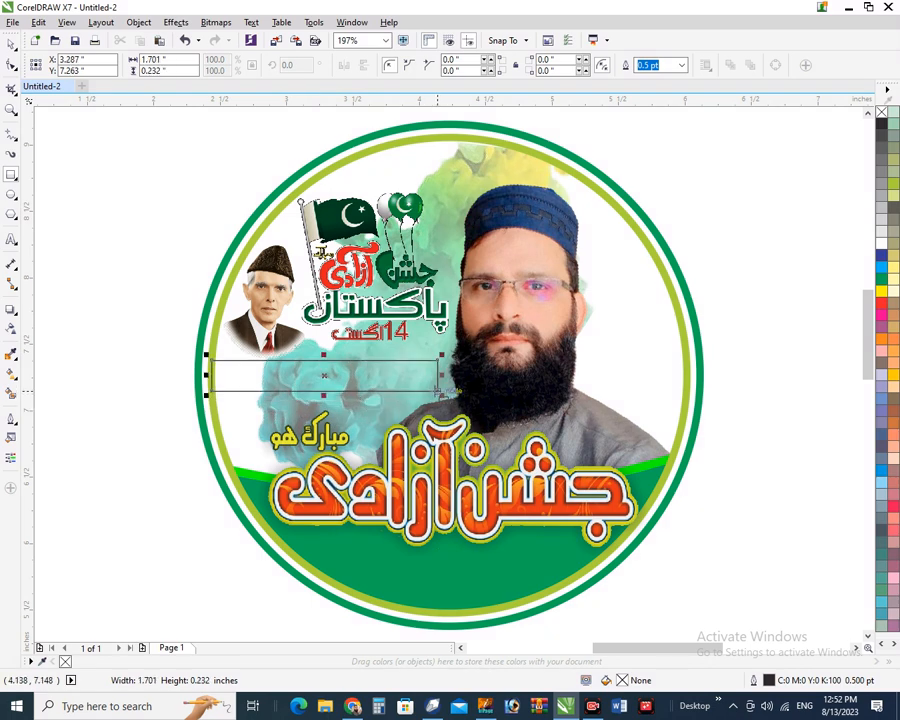
{"action": "left_click", "coordinate": [12, 63]}
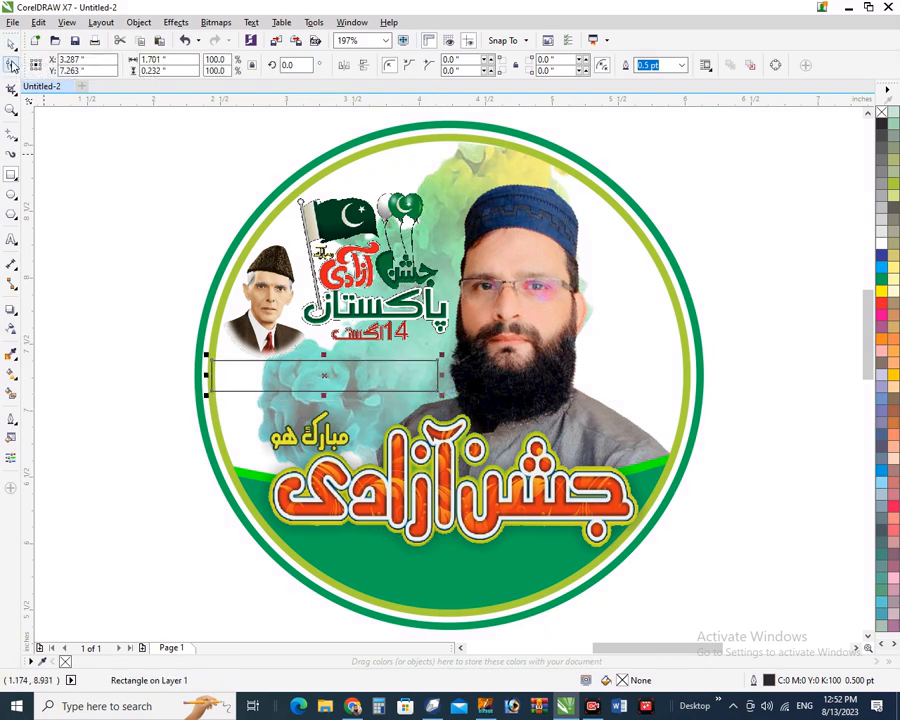
{"action": "left_click", "coordinate": [557, 58]}
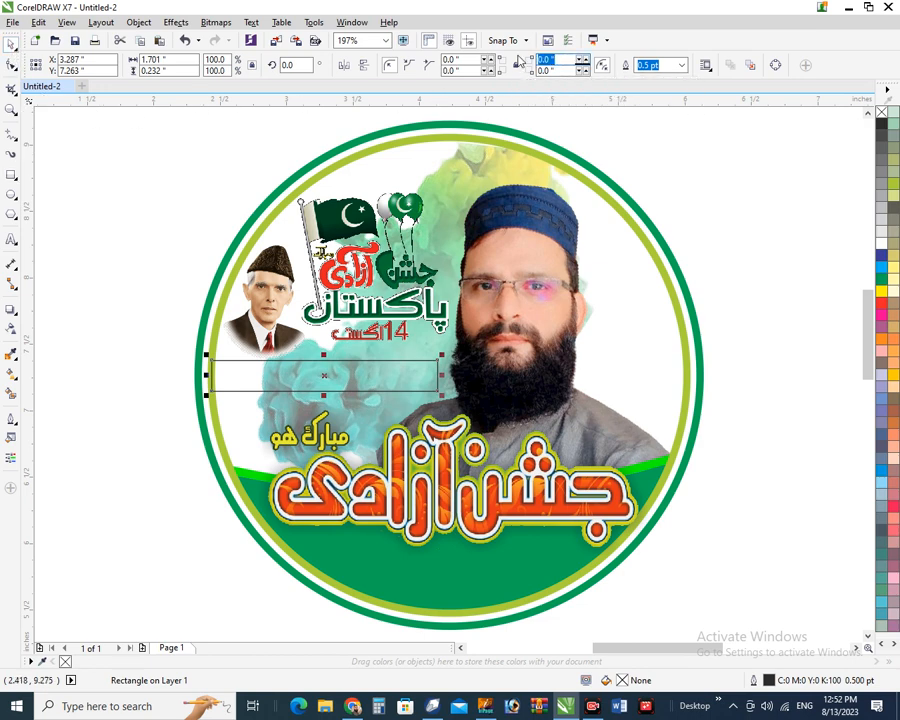
{"action": "type", "text": "50"}
{"action": "key", "text": "Tab"}
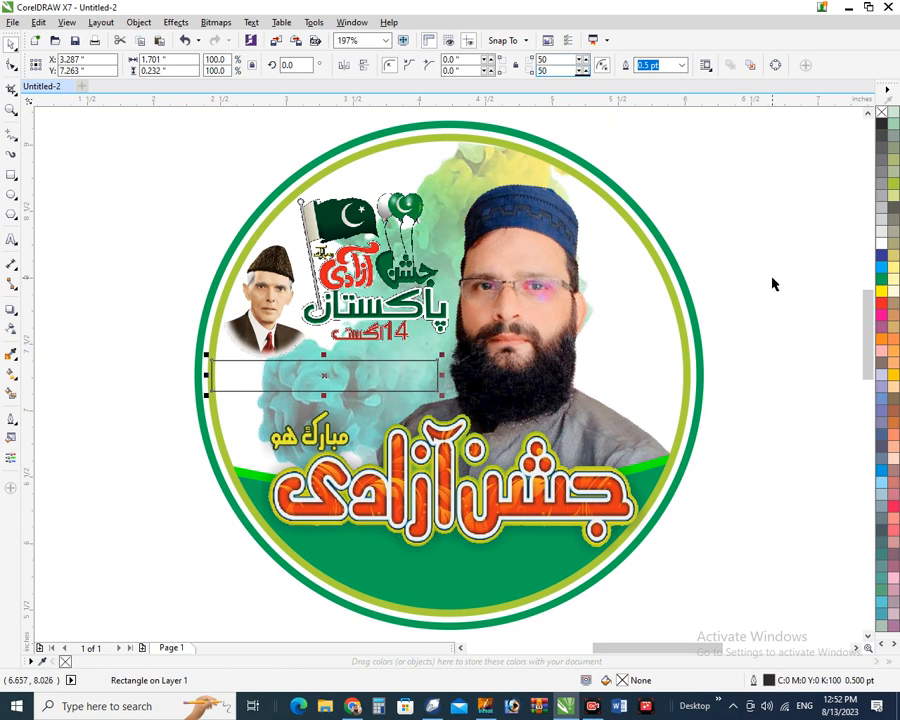
{"action": "key", "text": "Return"}
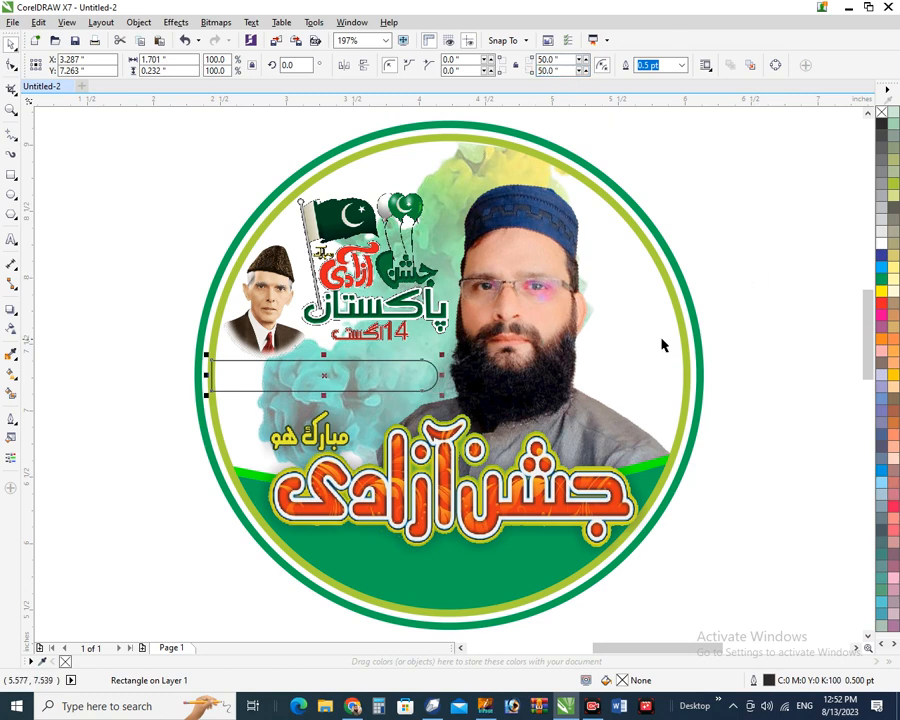
{"action": "left_click", "coordinate": [881, 277]}
Give the green bar uniform transparency set to 38
{"action": "left_click", "coordinate": [753, 263]}
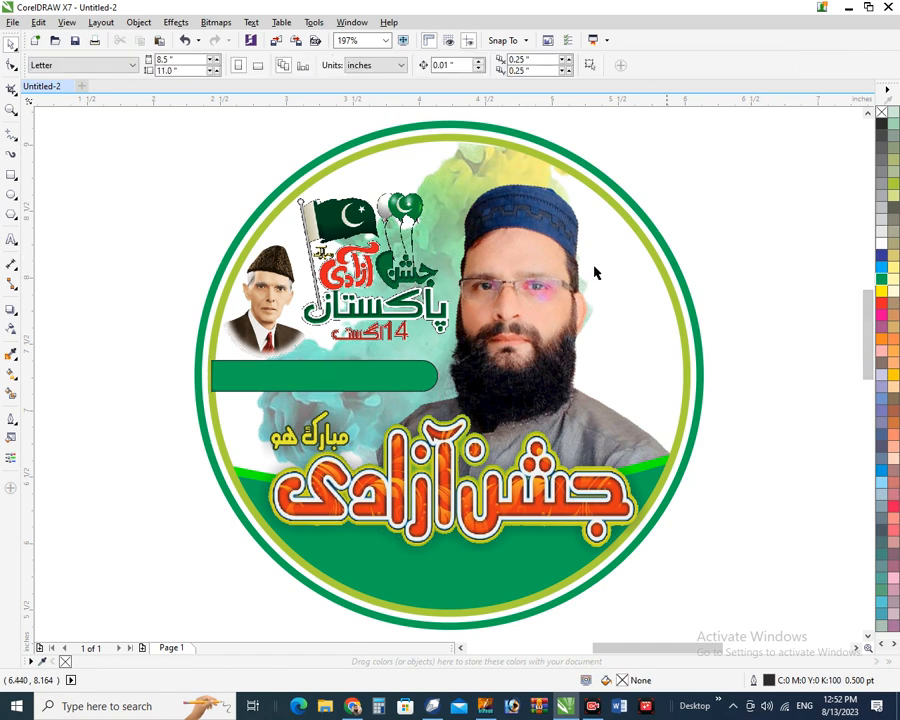
{"action": "left_click", "coordinate": [215, 344]}
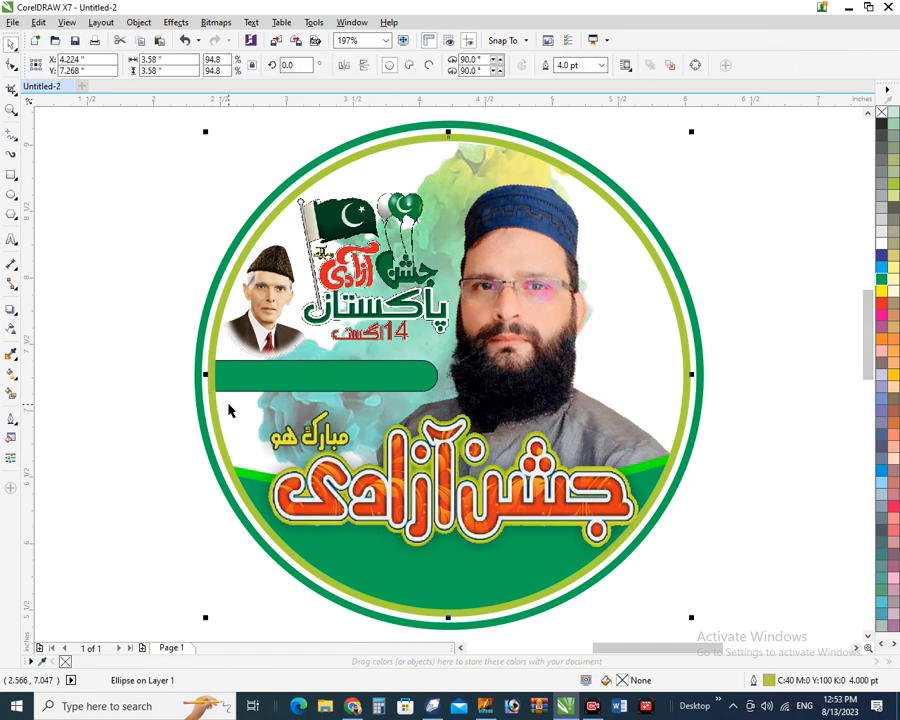
{"action": "left_click", "coordinate": [282, 373]}
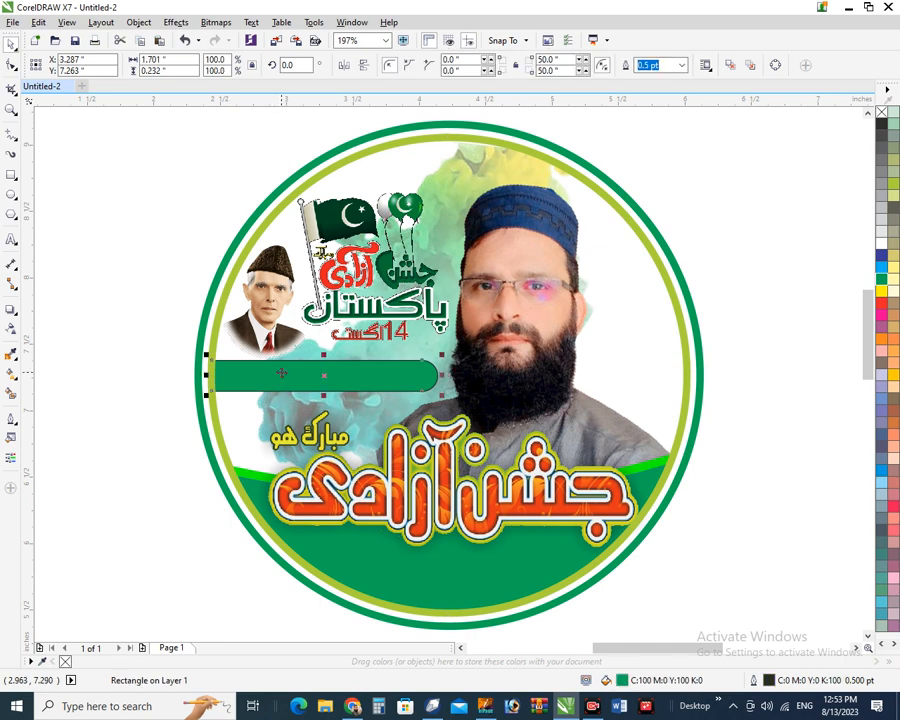
{"action": "left_click", "coordinate": [12, 329]}
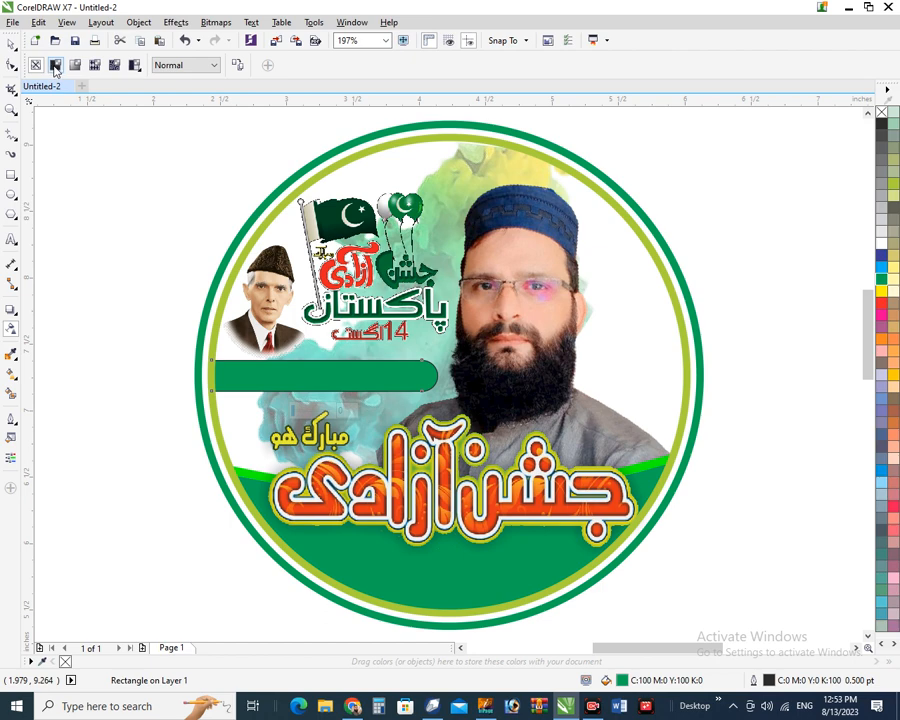
{"action": "left_click", "coordinate": [55, 66]}
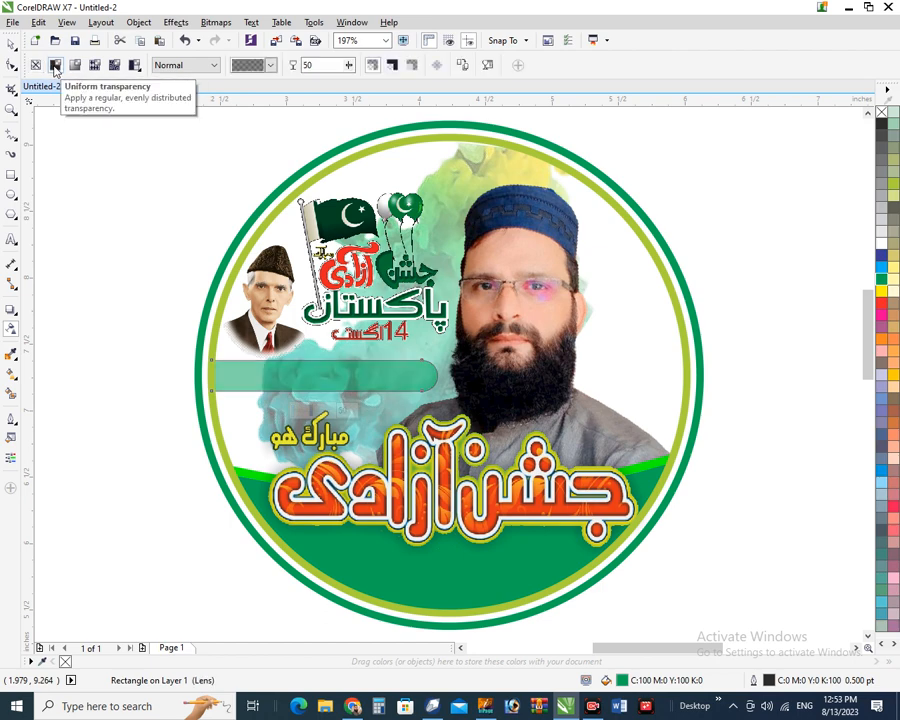
{"action": "left_click", "coordinate": [348, 65]}
{"action": "left_click_drag", "start_coordinate": [350, 82], "coordinate": [339, 82]}
{"action": "left_click", "coordinate": [350, 66]}
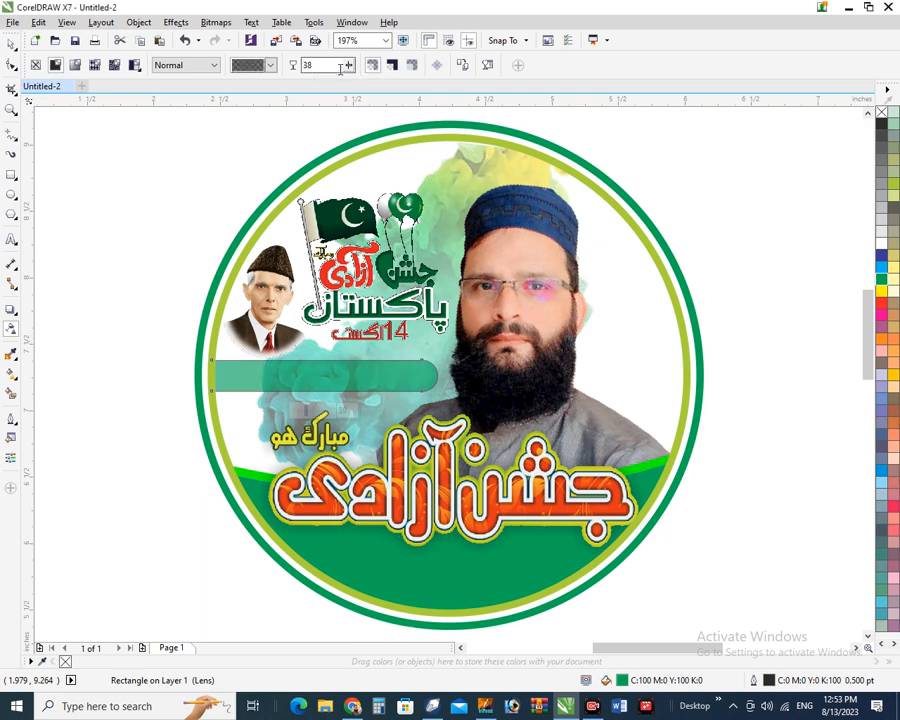
{"action": "left_click", "coordinate": [11, 46]}
{"action": "left_click", "coordinate": [40, 205]}
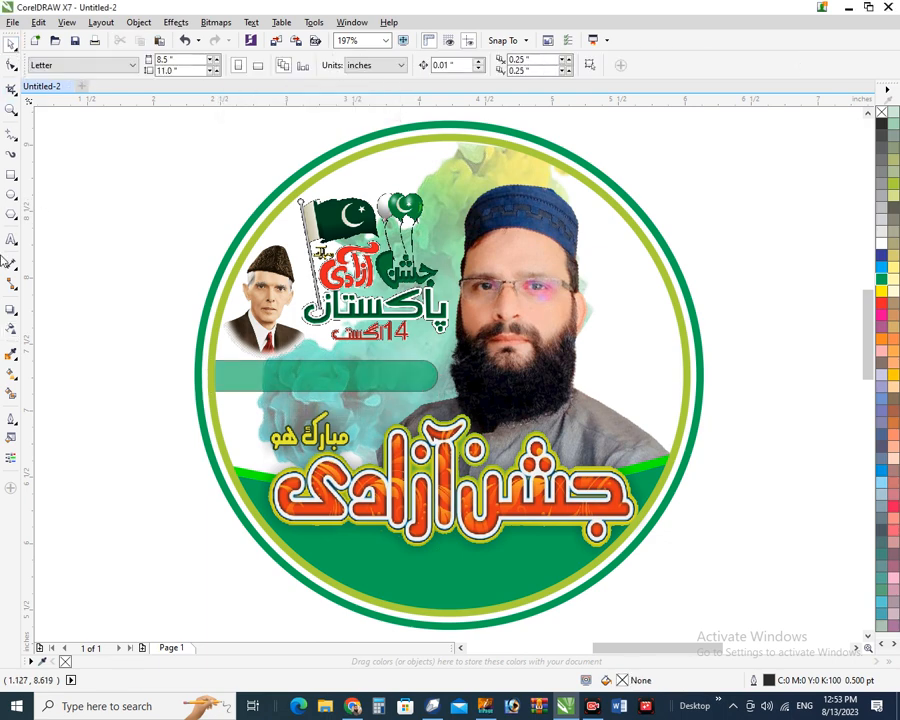
{"action": "left_click", "coordinate": [11, 241]}
Type the heading 'HAPPY INDEPENDACE DAY' as text to the left of the badge
{"action": "left_click", "coordinate": [106, 255]}
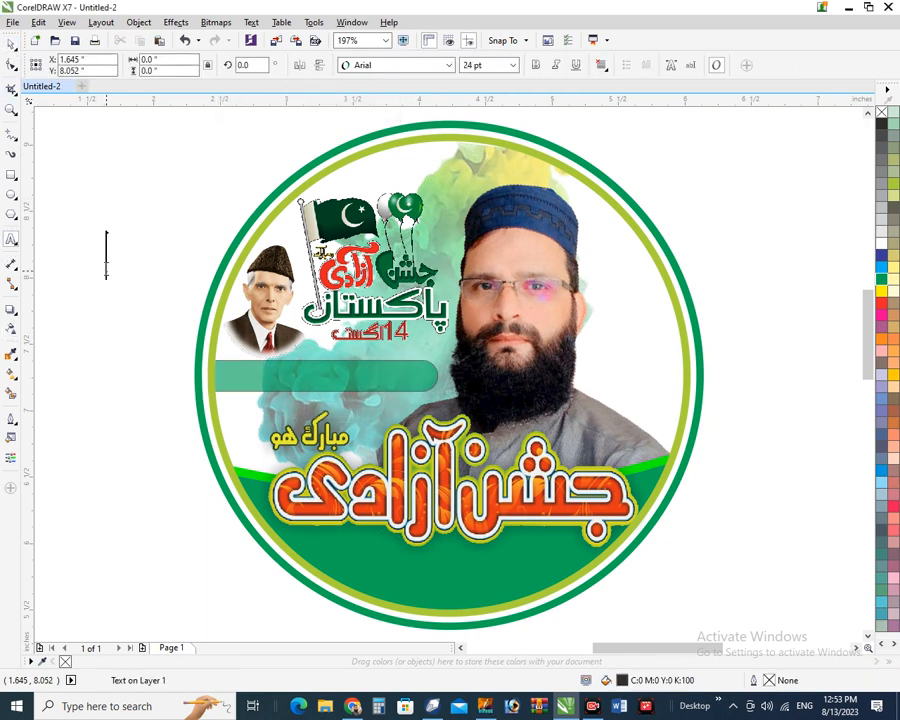
{"action": "type", "text": "HA"}
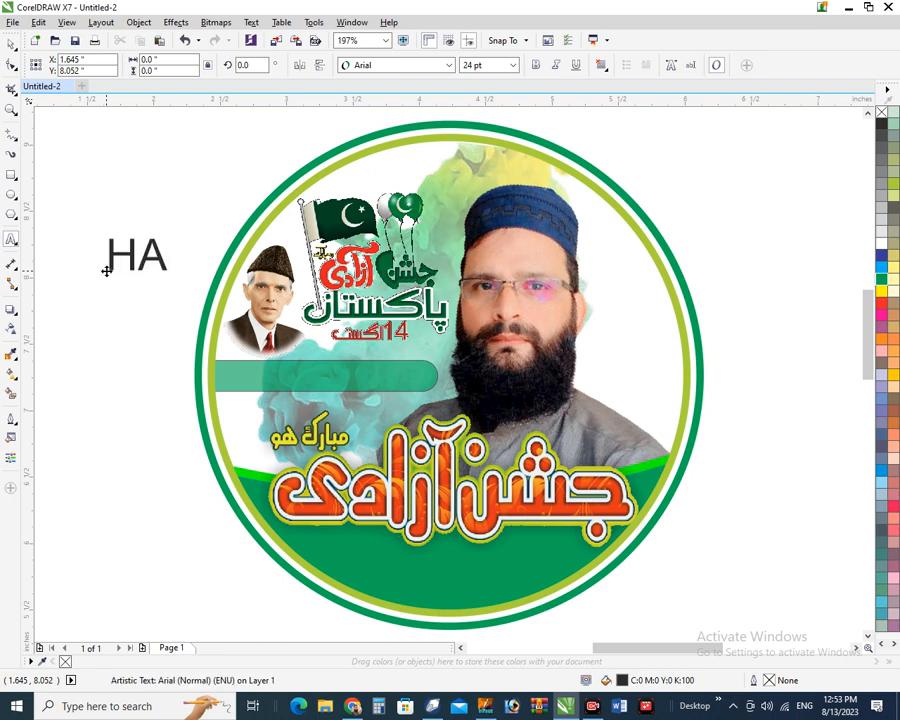
{"action": "type", "text": "A"}
{"action": "key", "text": "BackSpace"}
{"action": "type", "text": "P"}
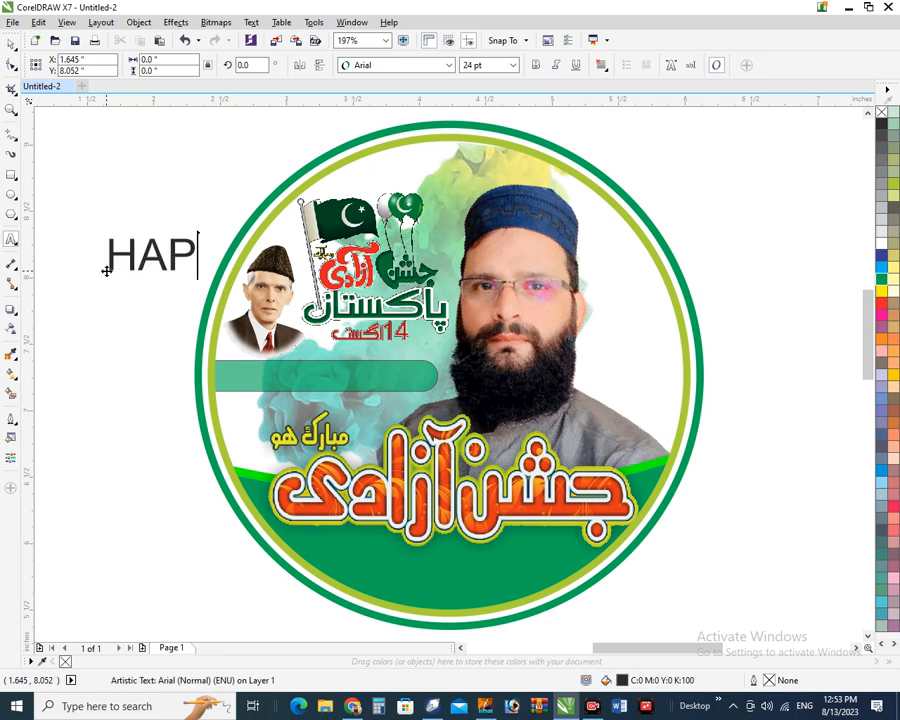
{"action": "type", "text": "PY INDE"}
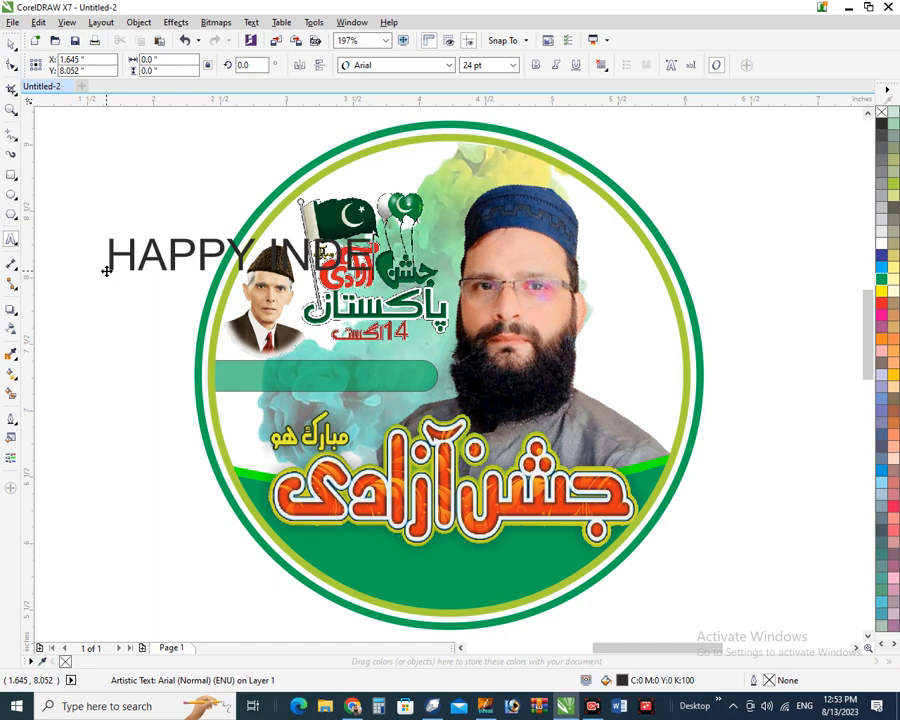
{"action": "type", "text": "PENDACE"}
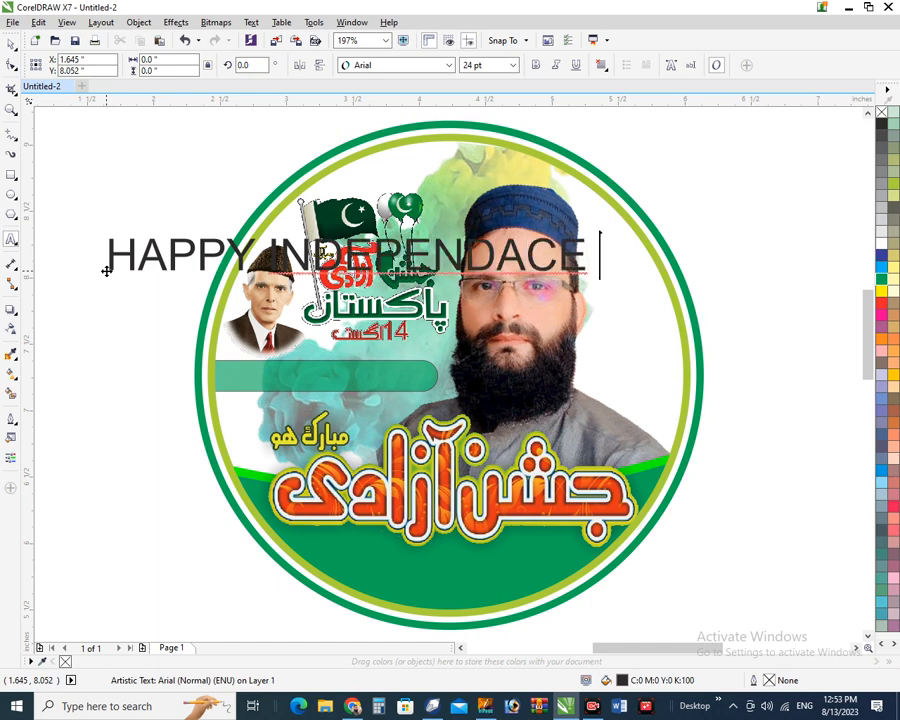
{"action": "type", "text": " DAY"}
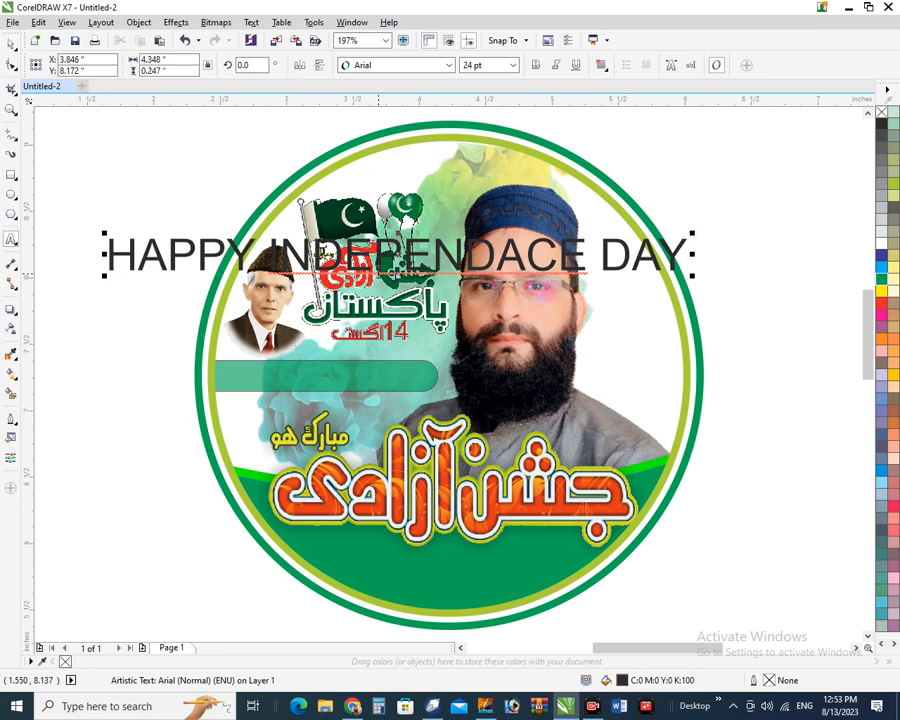
Correct the misspelled word to INDEPENDENCE using the spelling suggestion
{"action": "right_click", "coordinate": [393, 269]}
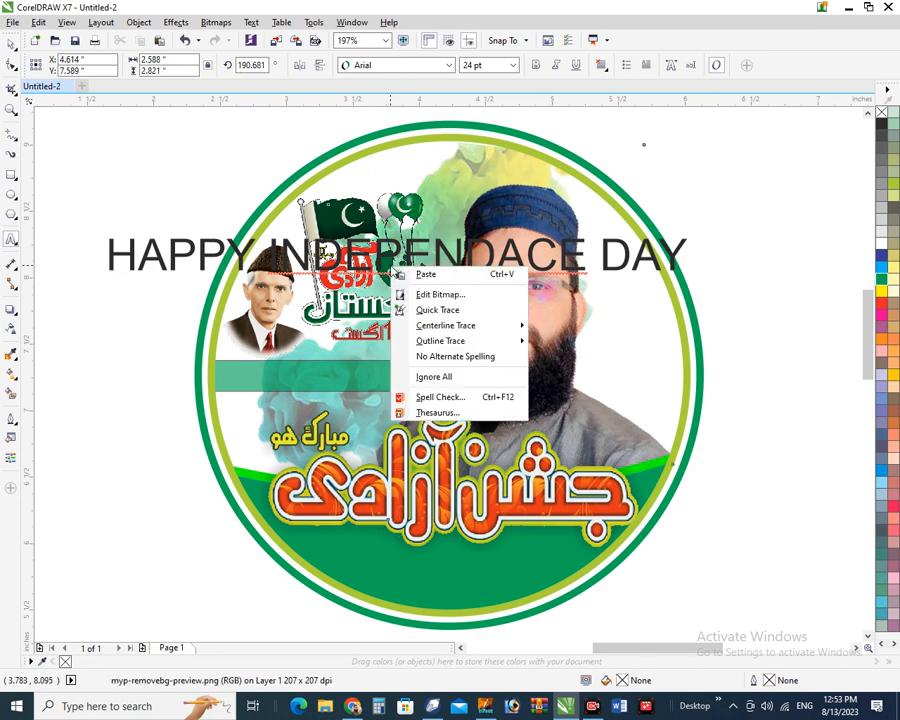
{"action": "key", "text": "Escape"}
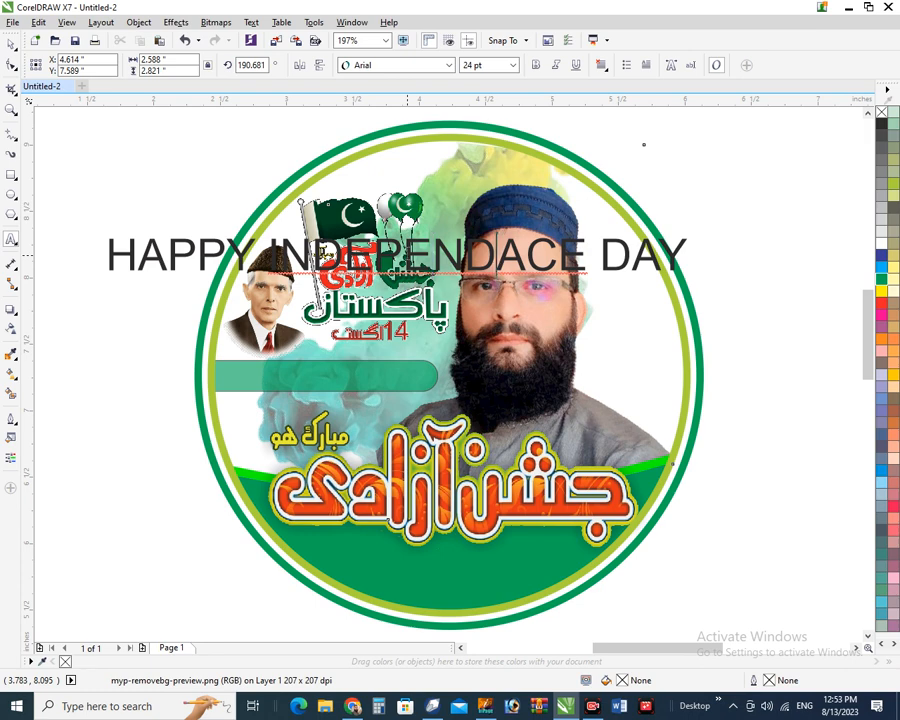
{"action": "type", "text": "N"}
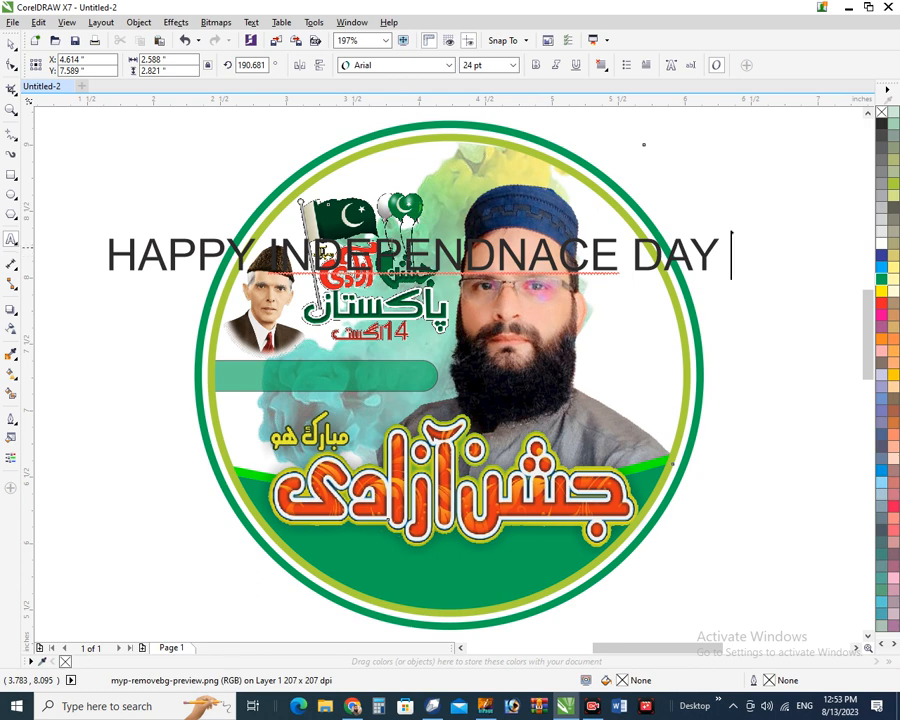
{"action": "right_click", "coordinate": [364, 251]}
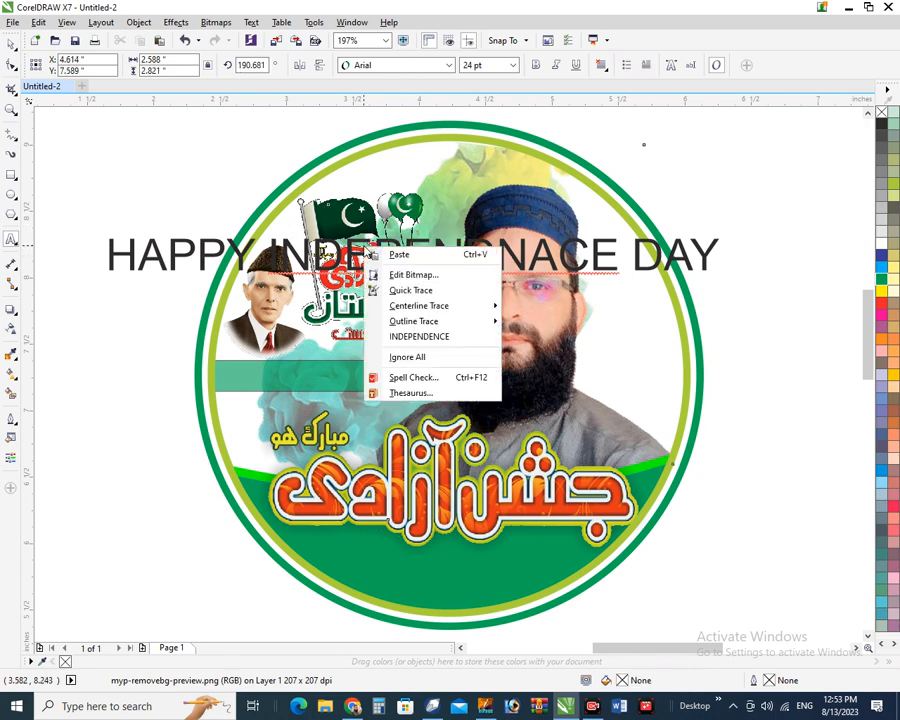
{"action": "left_click", "coordinate": [419, 336]}
{"action": "left_click", "coordinate": [11, 44]}
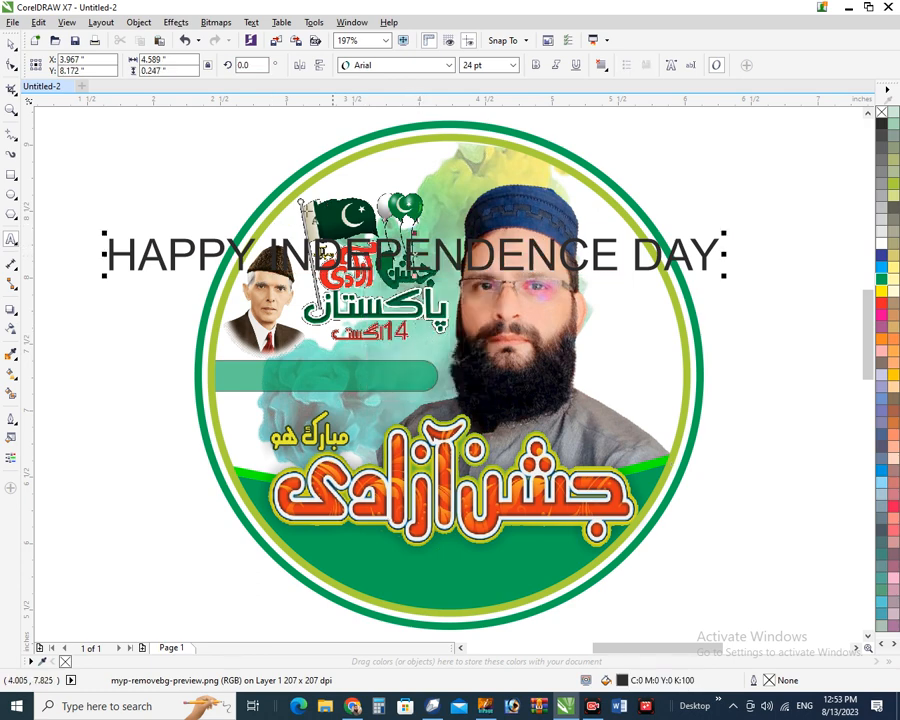
Set the heading's font to Tw Cen MT Bold
{"action": "left_click", "coordinate": [14, 48]}
{"action": "left_click", "coordinate": [395, 66]}
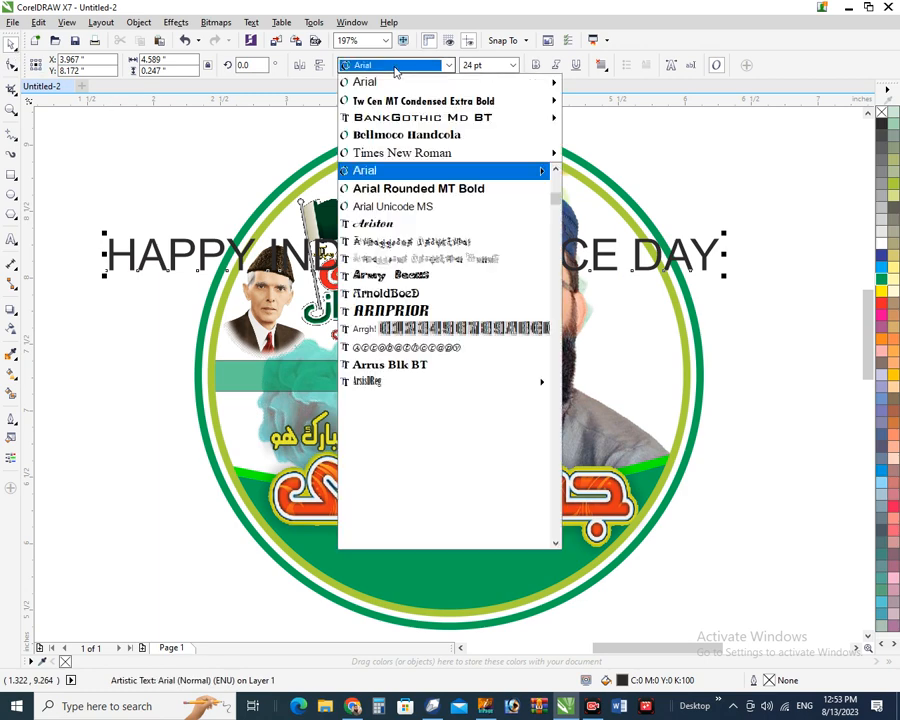
{"action": "mouse_move", "coordinate": [450, 101]}
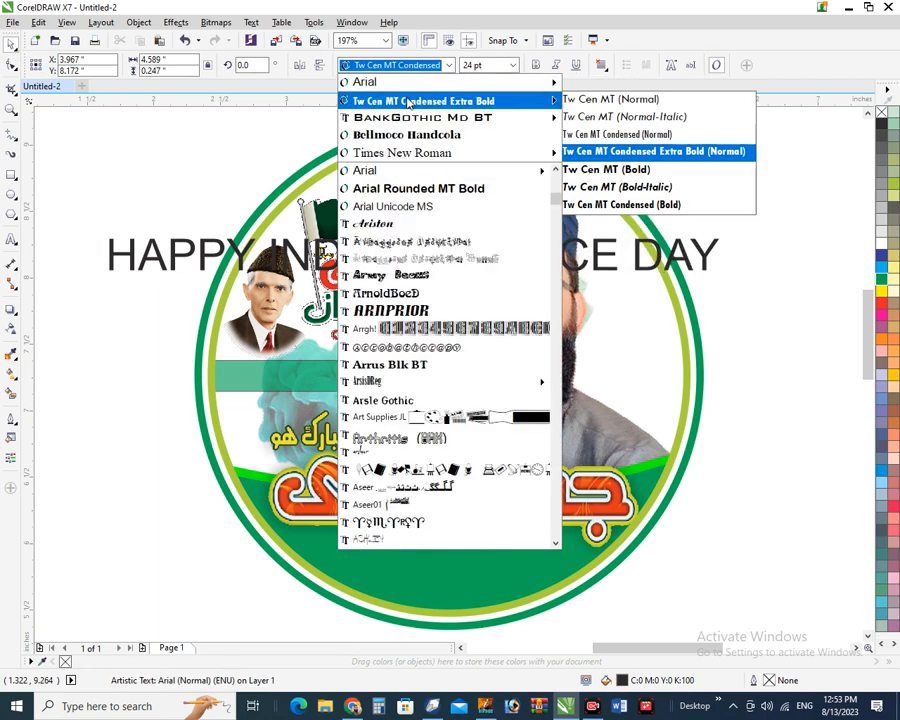
{"action": "left_click", "coordinate": [609, 170]}
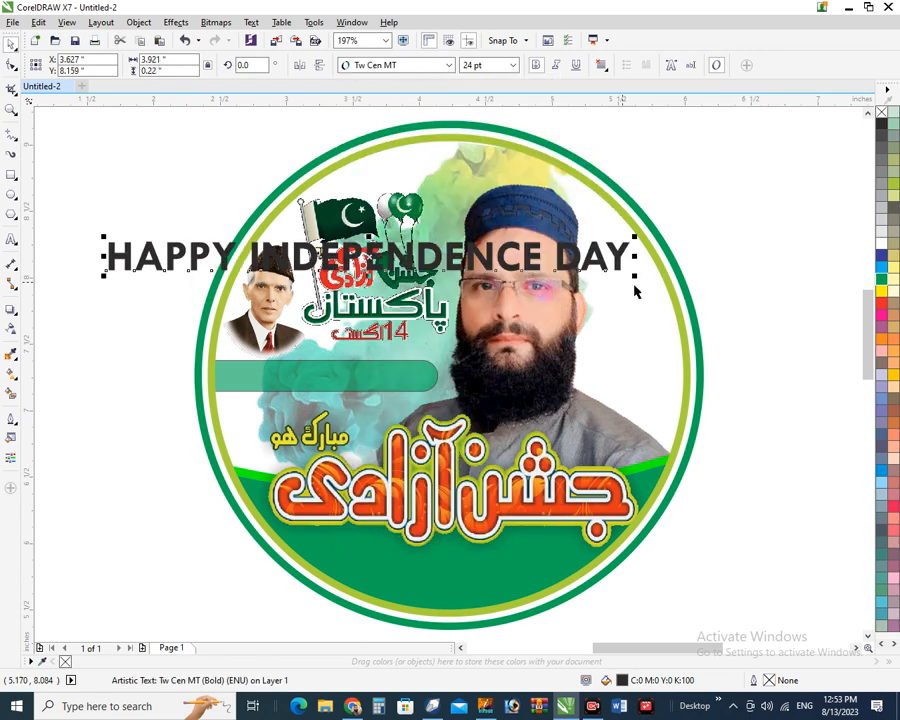
Scale the heading down to about 11.8 pt
{"action": "left_click_drag", "start_coordinate": [634, 276], "coordinate": [414, 216]}
{"action": "key", "text": "ctrl+z"}
{"action": "left_click_drag", "start_coordinate": [636, 276], "coordinate": [360, 272]}
{"action": "left_click", "coordinate": [344, 375], "text": "shift"}
Centre the heading on the green bar and shrink it to fit inside the bar
{"action": "key", "text": "c"}
{"action": "key", "text": "e"}
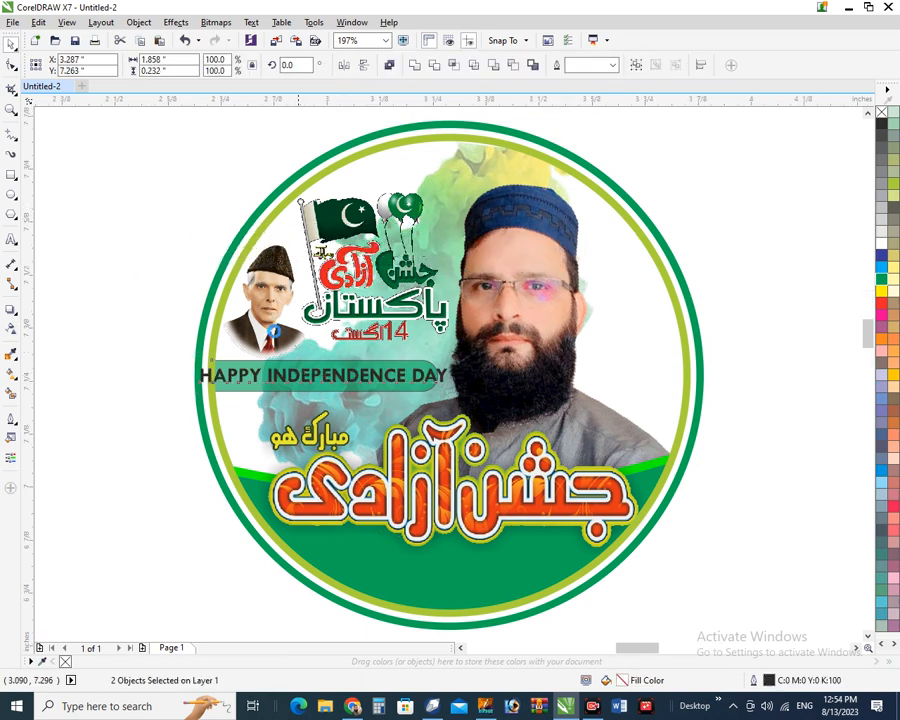
{"action": "key", "text": "shift+F2"}
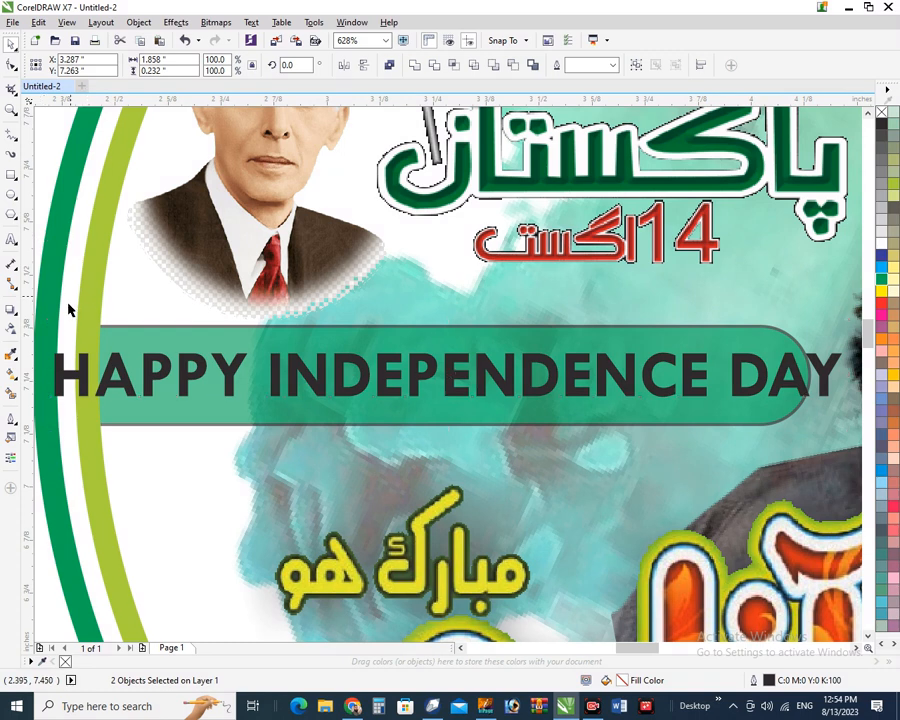
{"action": "left_click", "coordinate": [69, 306]}
{"action": "left_click", "coordinate": [80, 366]}
{"action": "left_click_drag", "start_coordinate": [51, 402], "coordinate": [107, 400]}
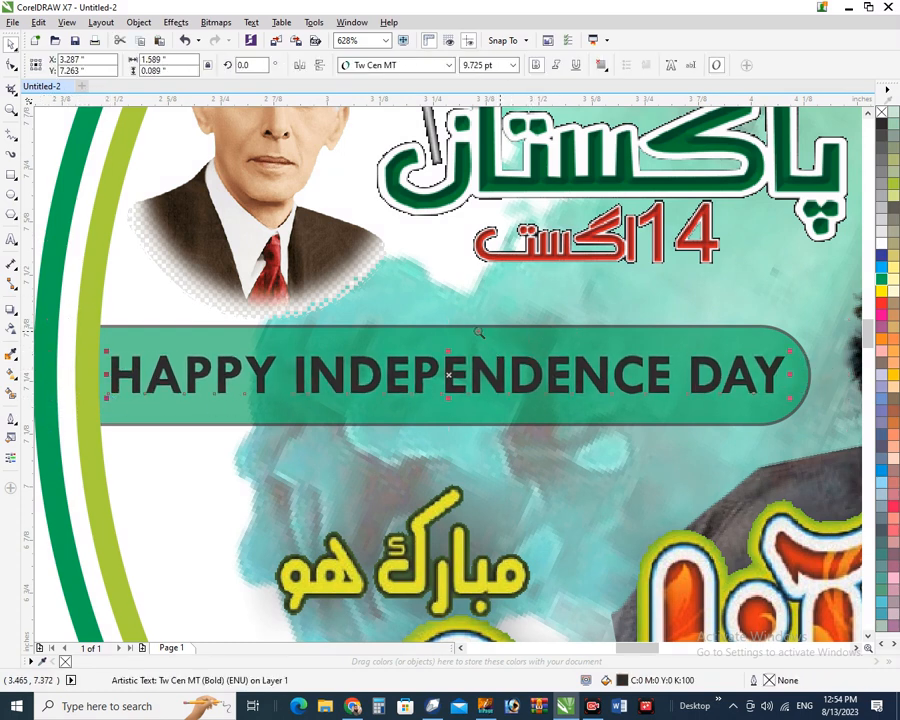
{"action": "scroll", "coordinate": [577, 311], "scroll_direction": "up", "scroll_amount": 2}
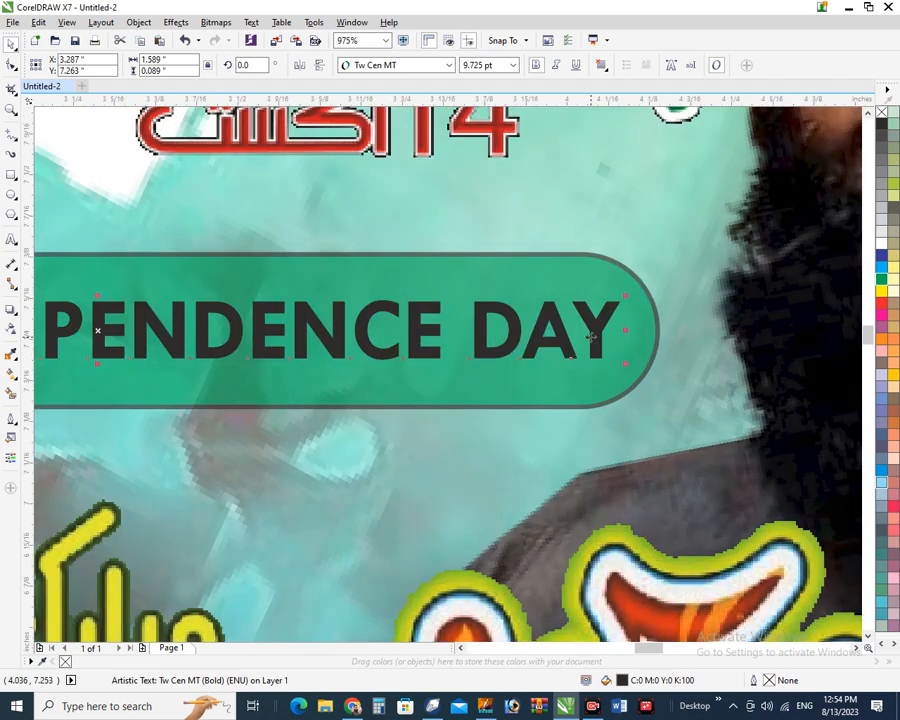
Make a slightly offset white copy of the heading over the dark original as a shadow
{"action": "left_click_drag", "start_coordinate": [593, 338], "coordinate": [599, 343]}
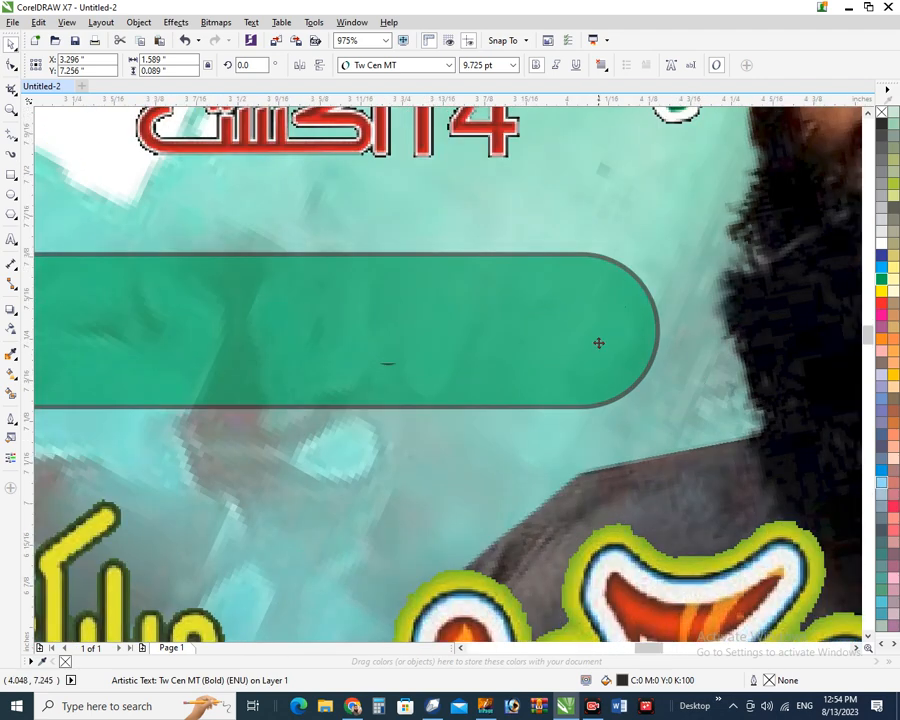
{"action": "key", "text": "ctrl+z"}
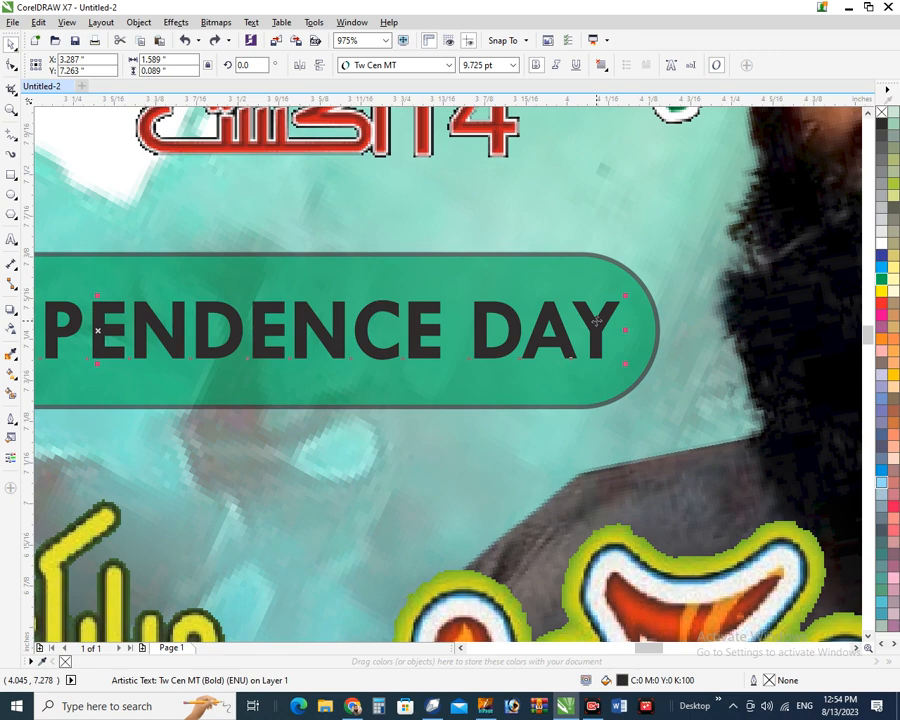
{"action": "left_click_drag", "start_coordinate": [593, 330], "coordinate": [595, 335]}
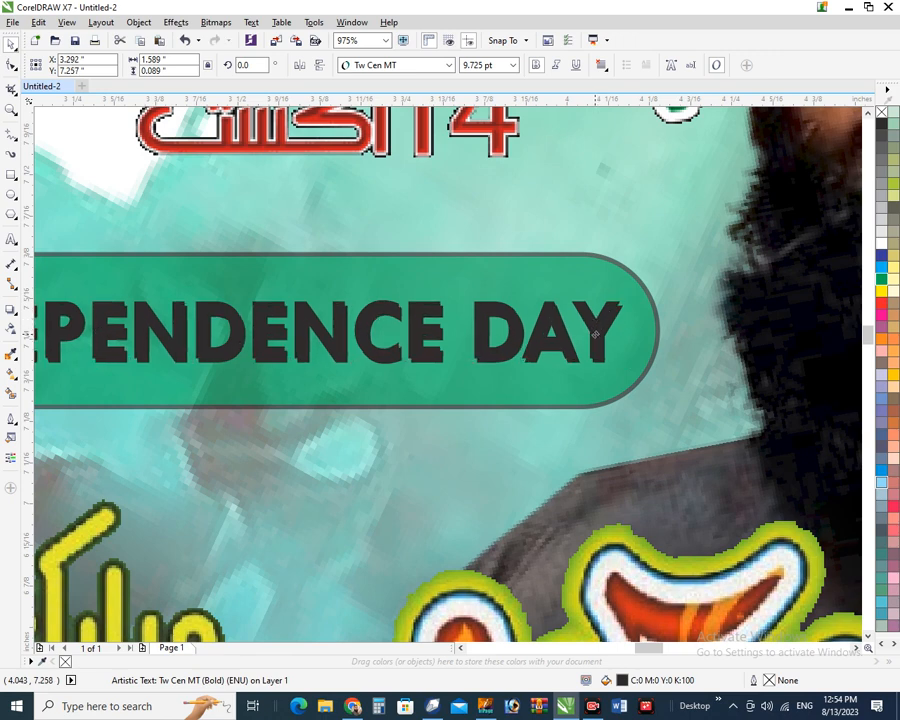
{"action": "left_click", "coordinate": [880, 245]}
{"action": "left_click_drag", "start_coordinate": [215, 272], "coordinate": [384, 404]}
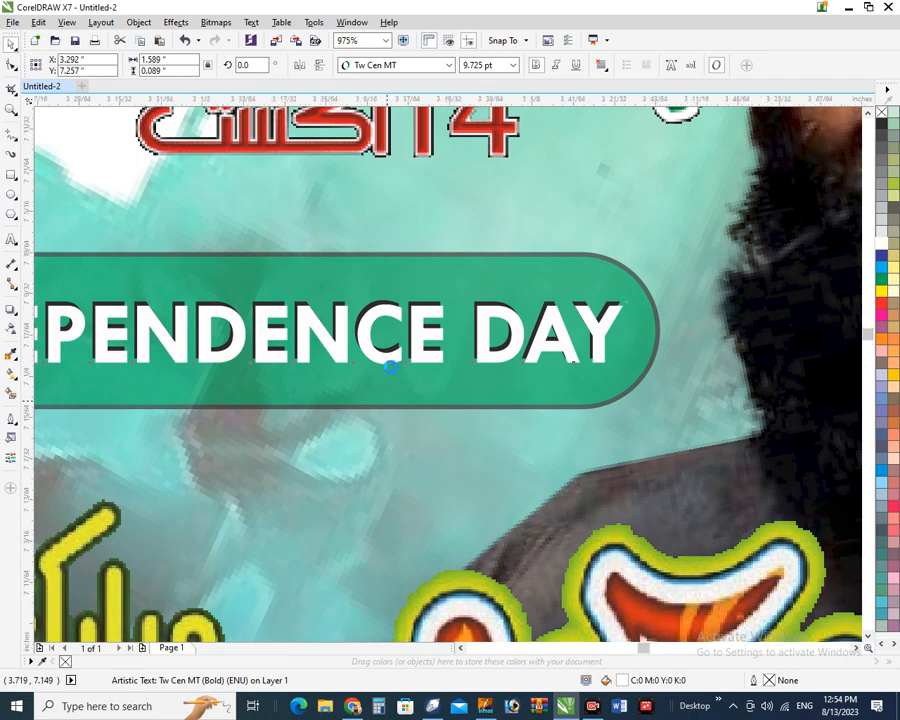
{"action": "left_click_drag", "start_coordinate": [468, 312], "coordinate": [468, 315]}
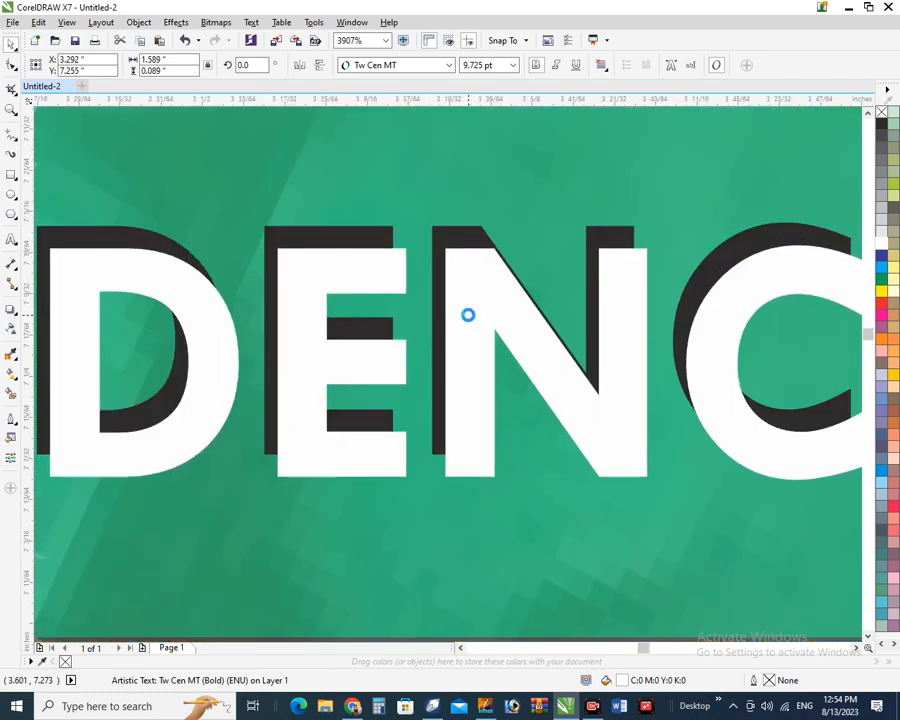
{"action": "scroll", "coordinate": [467, 315], "scroll_direction": "down", "scroll_amount": 5}
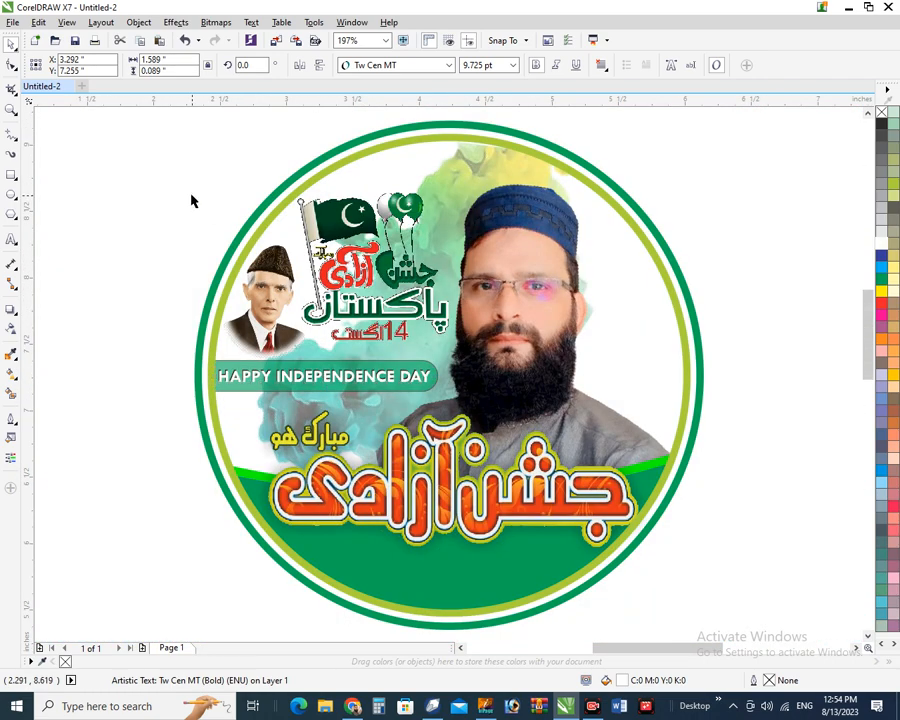
{"action": "left_click", "coordinate": [193, 201]}
{"action": "scroll", "coordinate": [220, 170], "scroll_direction": "down", "scroll_amount": 3}
{"action": "left_click_drag", "start_coordinate": [220, 167], "coordinate": [526, 470]}
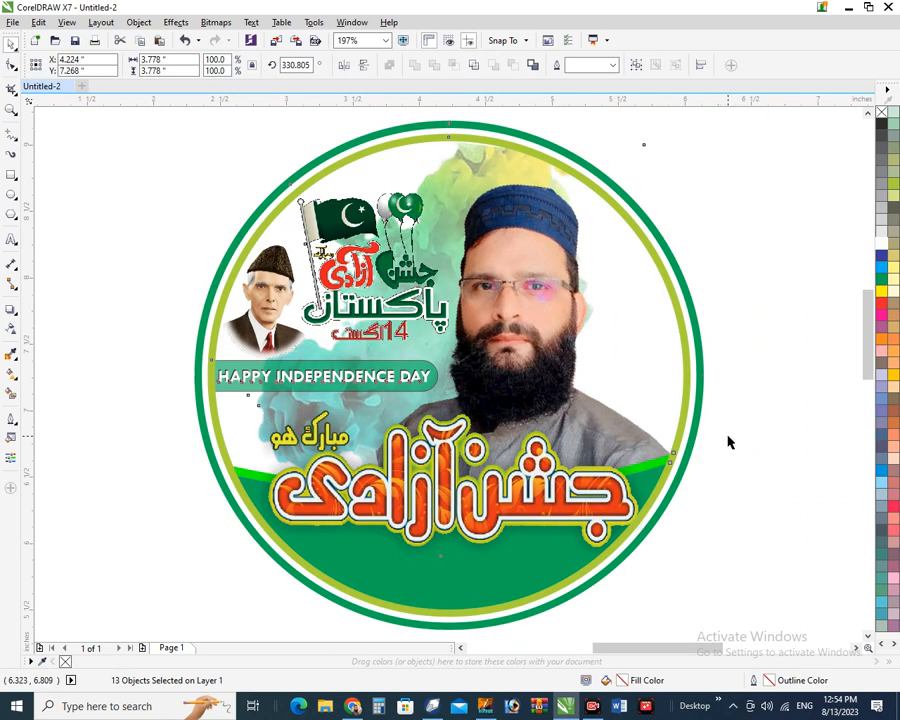
{"action": "left_click", "coordinate": [729, 440]}
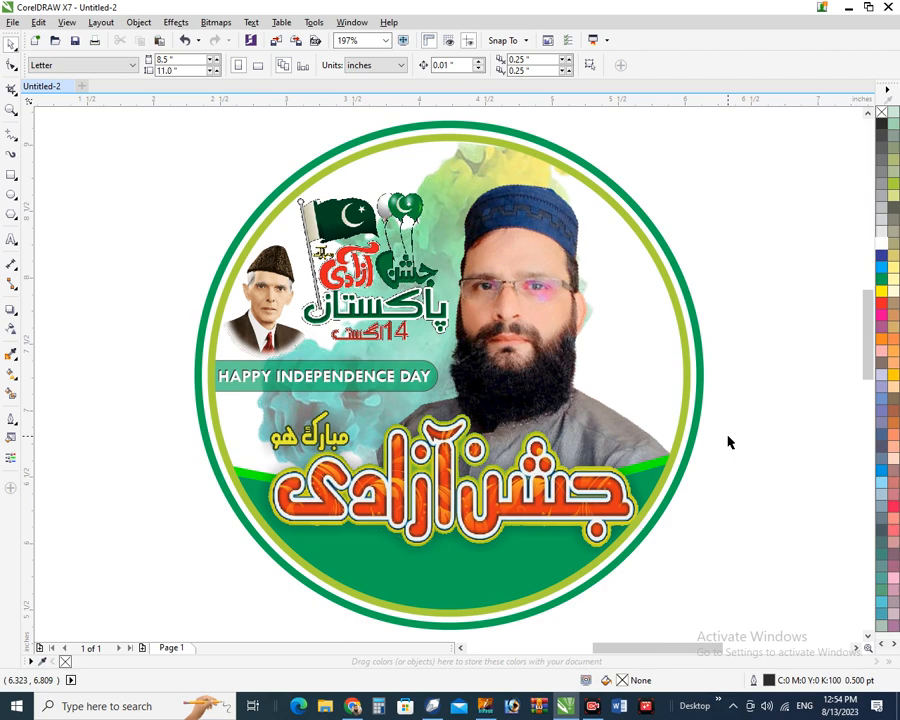